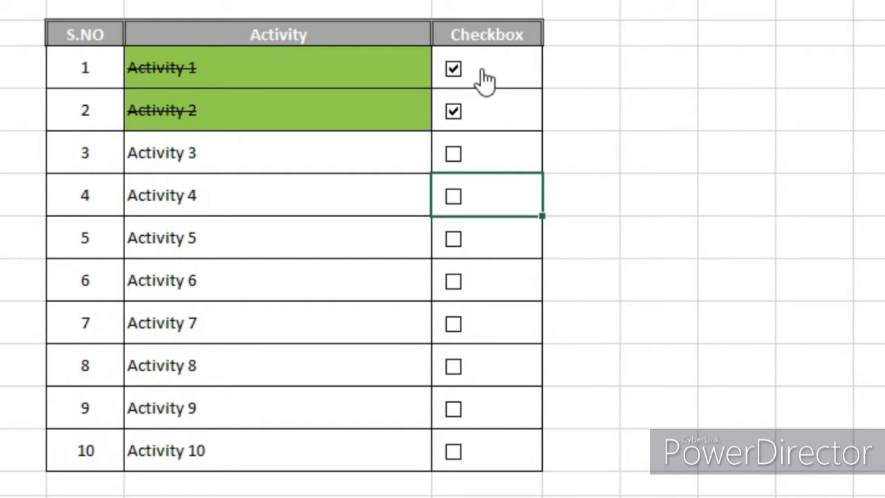
Step: Untick Activity 1 and leave Activities 2, 6 and 9 ticked in the finished sample checklist
left_click(470, 71)
left_click(464, 114)
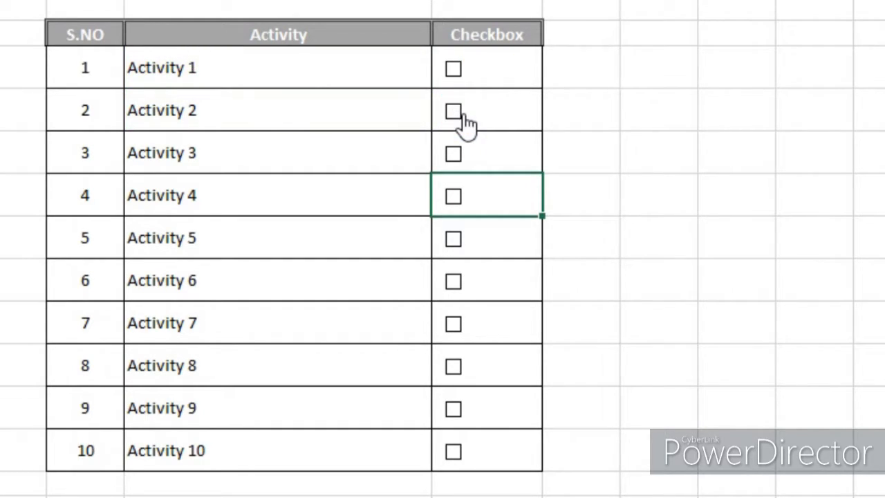
left_click(465, 114)
left_click(455, 283)
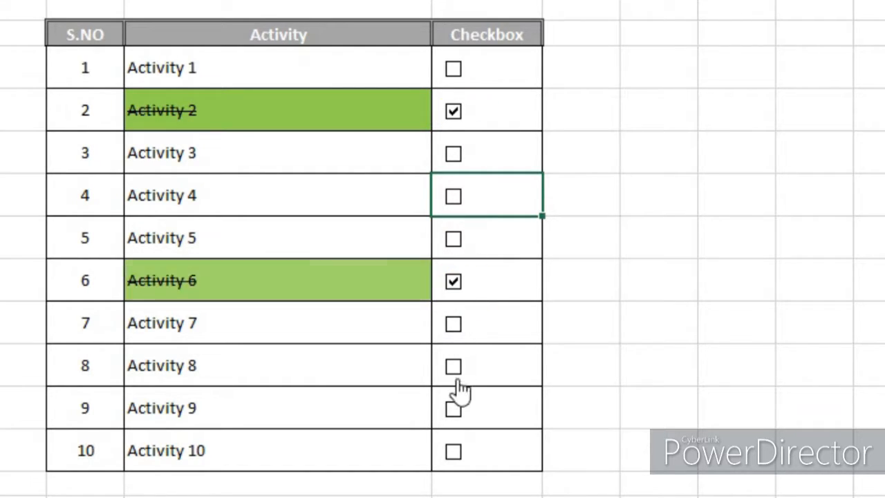
left_click(458, 408)
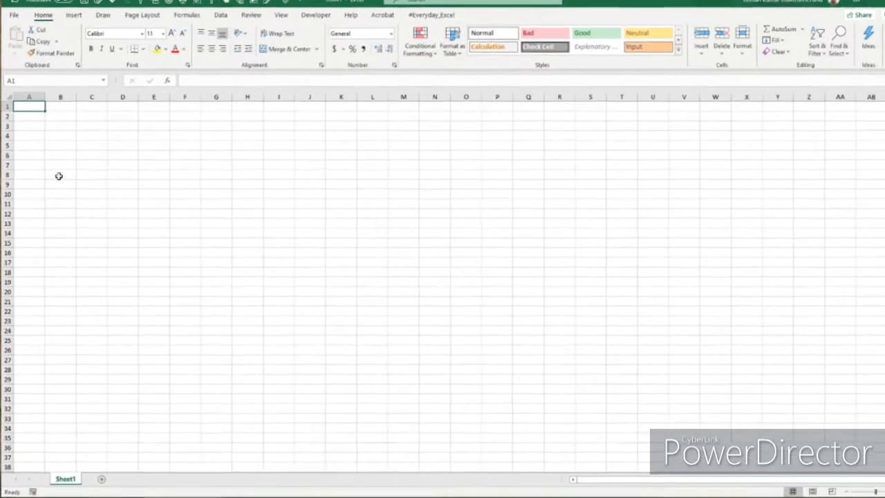
Step: Enter the headers S.NO, Activity and Checkbox in cells B8 to D8
left_click(58, 176)
type("S.NO")
key("Tab")
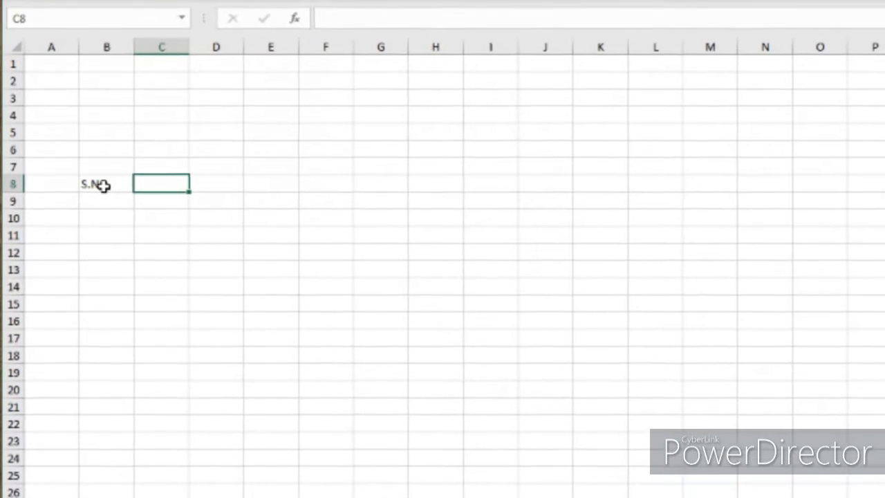
type("Pa")
key("BackSpace")
key("BackSpace")
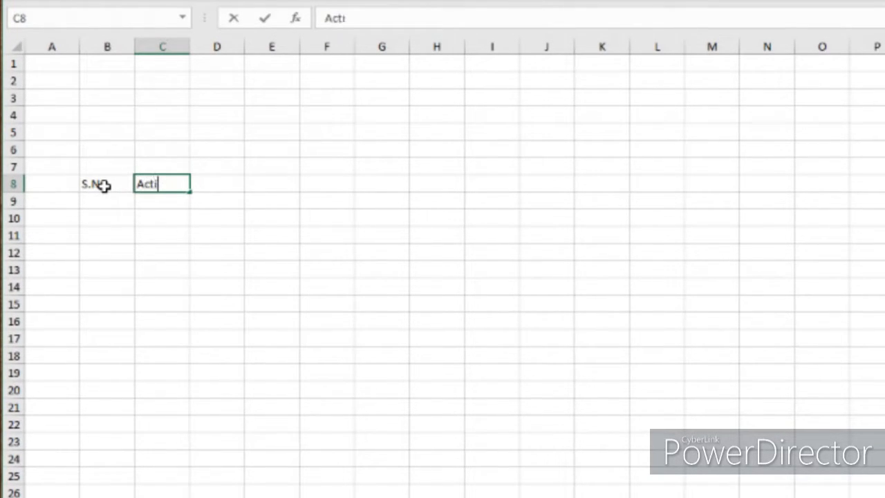
type("Activity")
key("Tab")
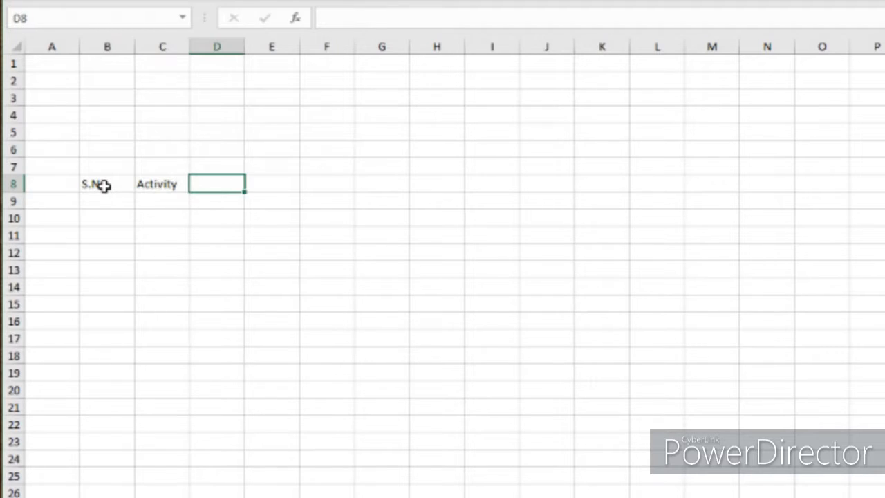
type("Checkbox")
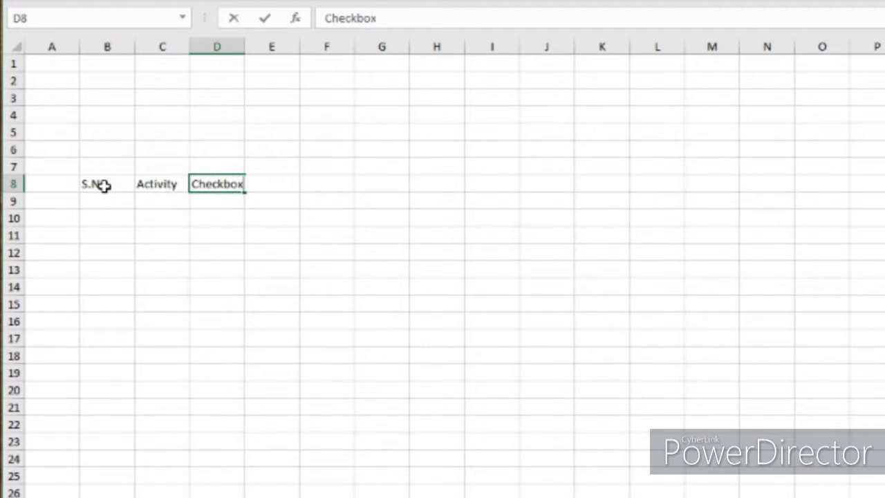
key("Return")
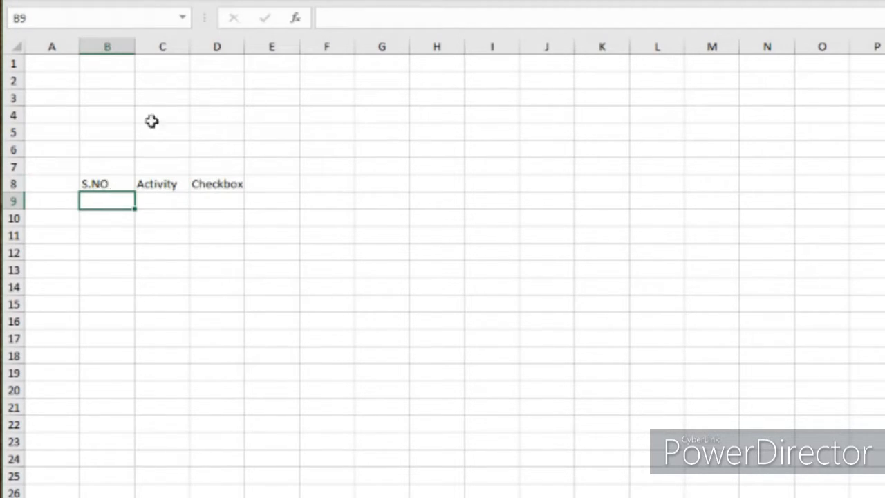
Step: Widen the Activity column C considerably and the Checkbox column D slightly
left_click_drag(194, 50, 312, 60)
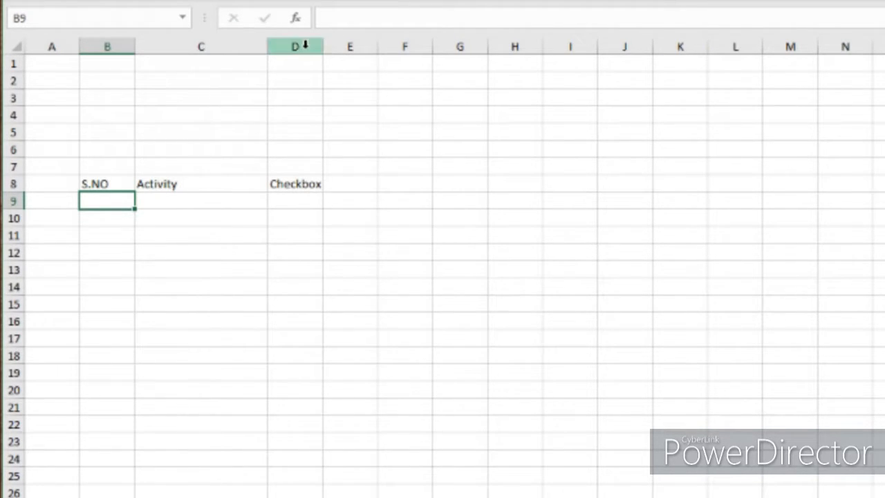
left_click(271, 61)
left_click_drag(270, 44, 386, 57)
left_click(421, 183)
left_click_drag(442, 50, 465, 53)
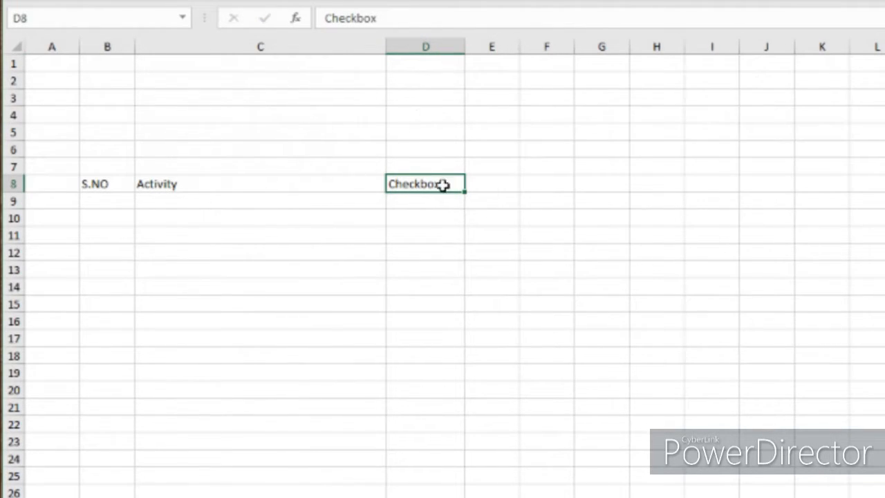
Step: Number the rows under S.NO from 1 to 10 in B9:B18 with a fill series
left_click_drag(12, 200, 9, 425)
left_click(118, 201)
type("1")
left_click(141, 253)
left_click(118, 203)
left_click_drag(134, 208, 125, 364)
left_click(148, 374)
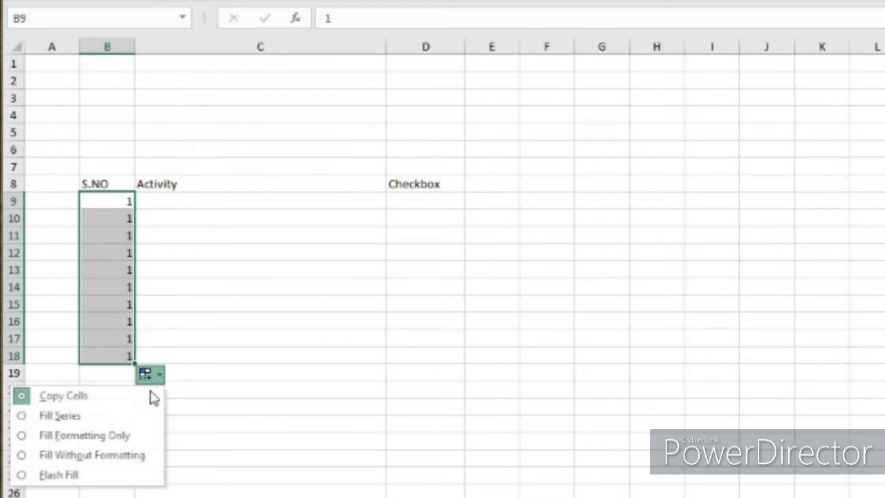
left_click(126, 418)
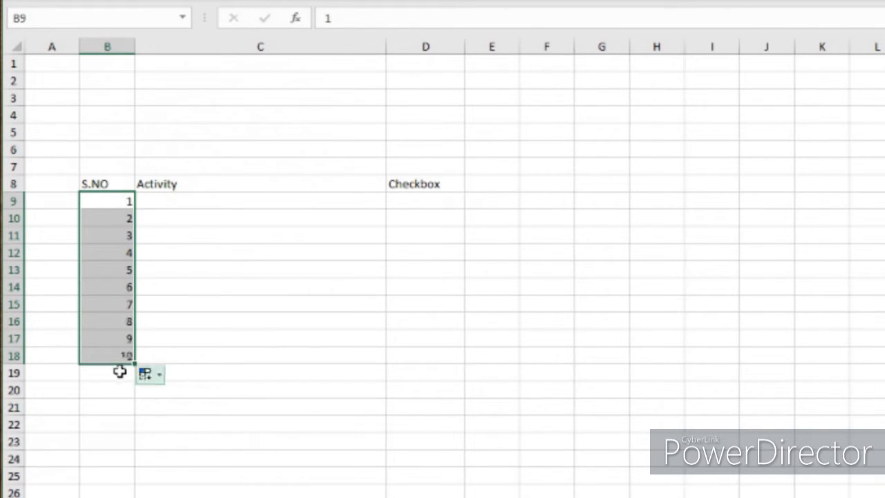
left_click(161, 252)
Step: Increase the height of rows 9 to 18 evenly, to somewhat less than double their original height
left_click_drag(14, 201, 14, 388)
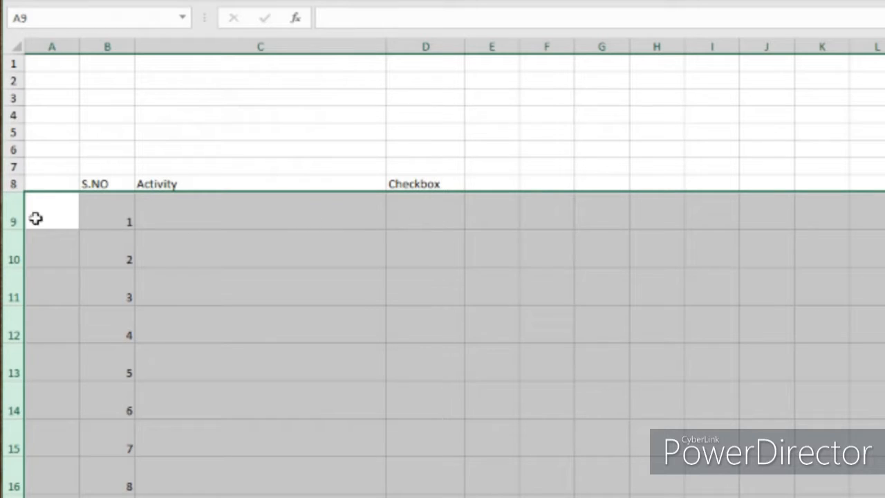
left_click_drag(8, 230, 14, 221)
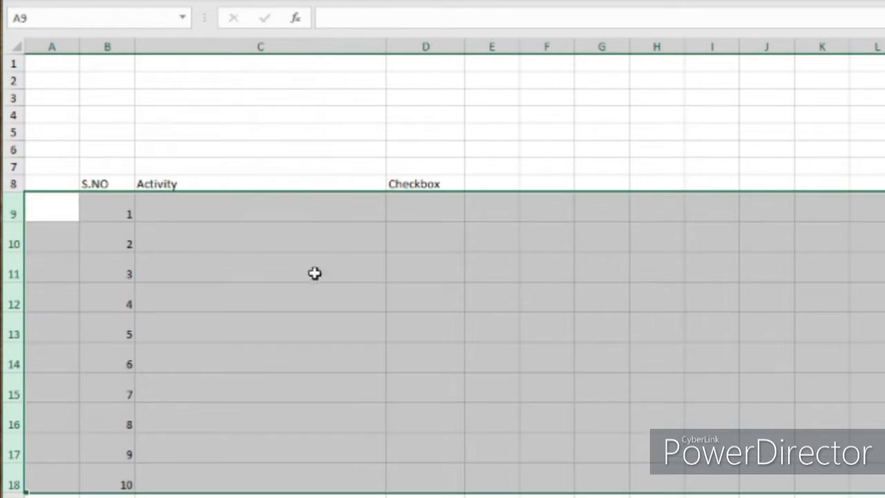
left_click(380, 286)
Step: Enter Activity 1 in C9 and fill the series down to Activity 10 in C18
left_click(263, 219)
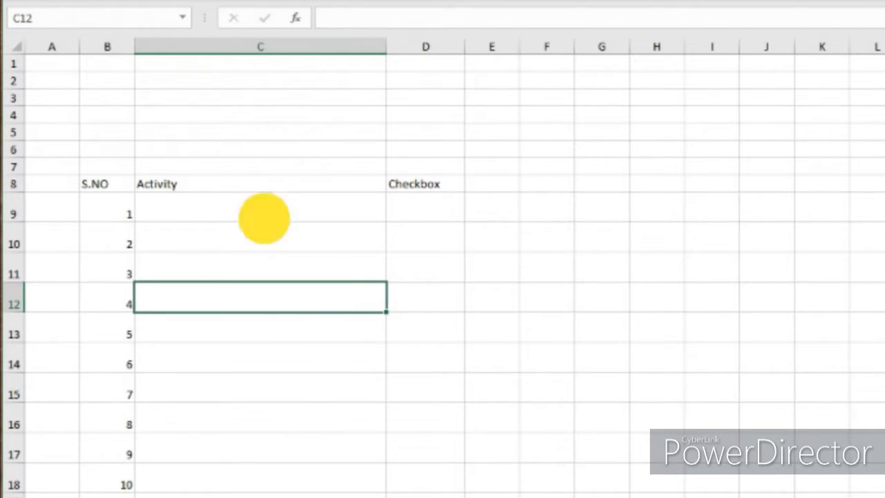
type("Ac")
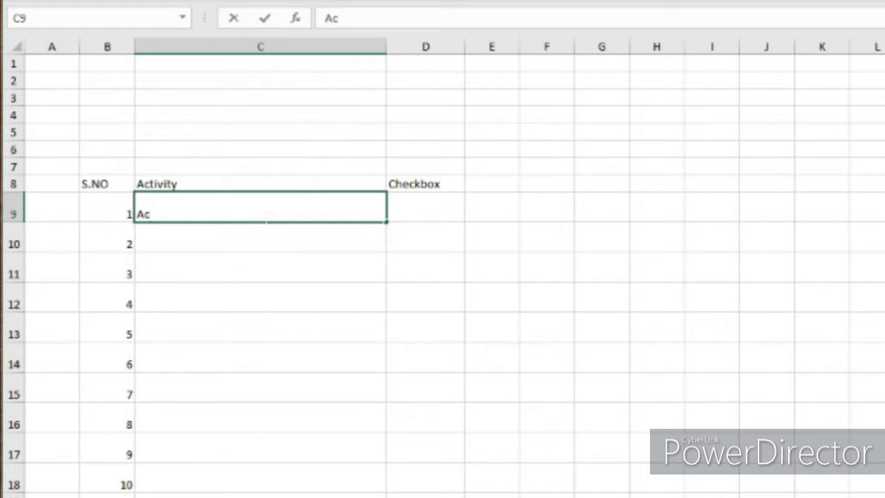
type("tivity 1")
key("Return")
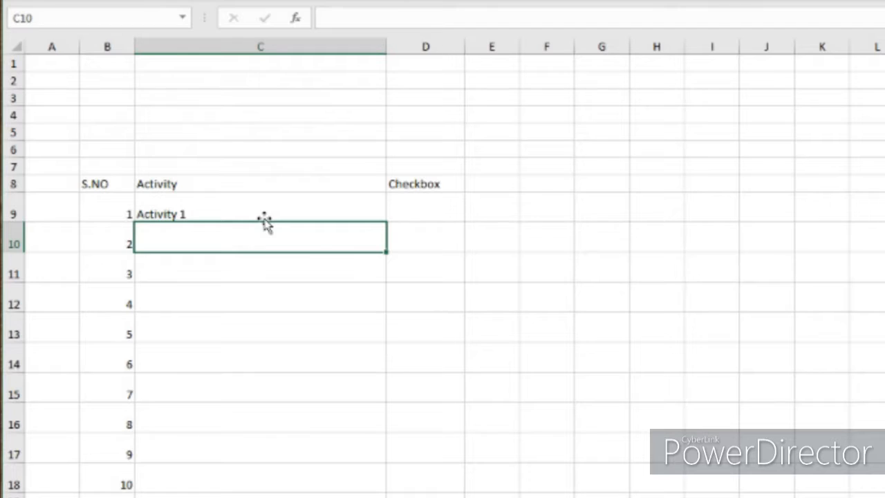
left_click(263, 215)
left_click_drag(386, 222, 346, 480)
left_click(553, 457)
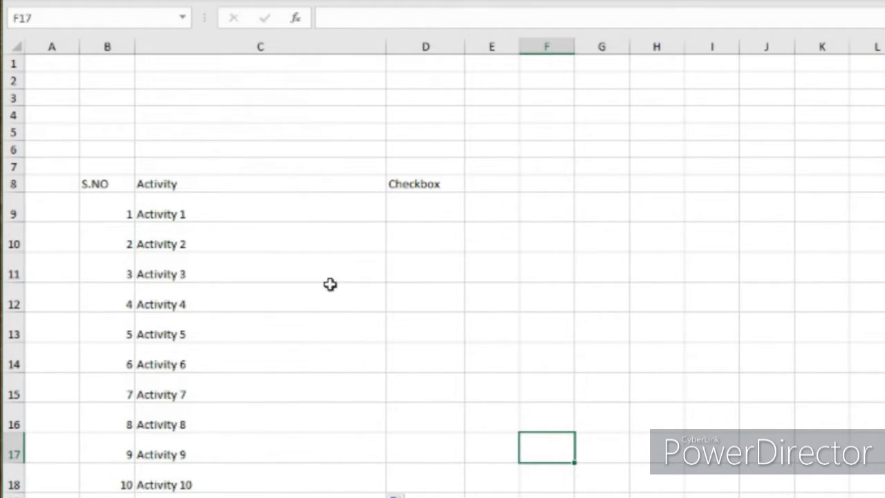
Step: Select cell D9 and turn off the Developer tab in the ribbon customization options
left_click(441, 212)
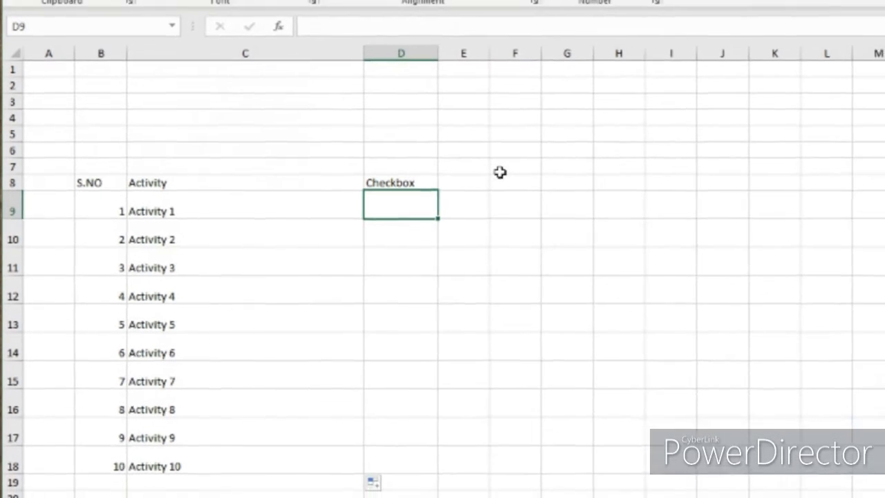
left_click(300, 23)
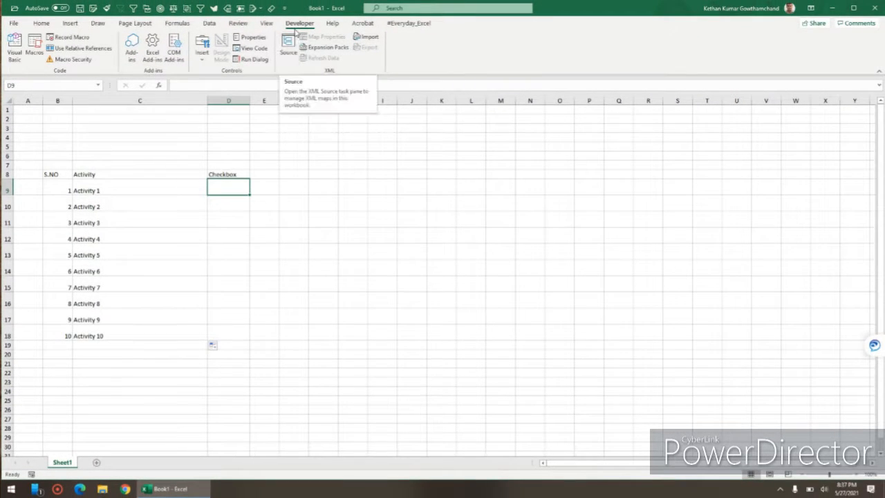
right_click(300, 23)
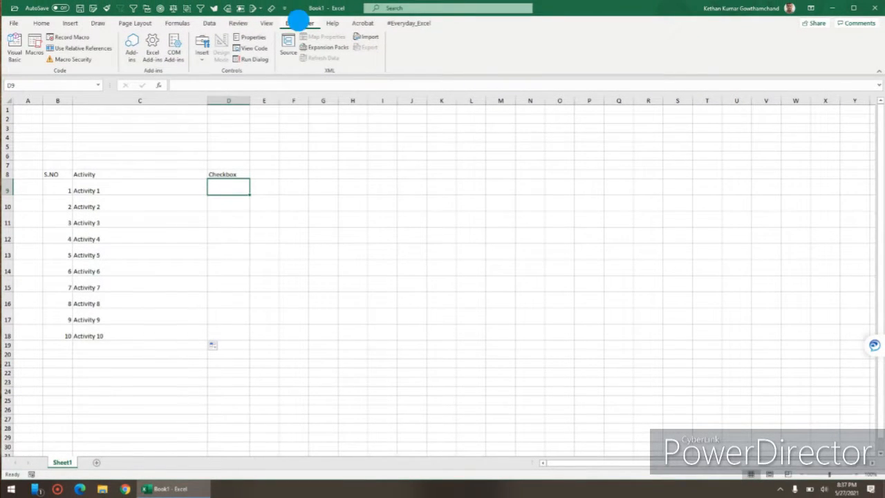
left_click(316, 28)
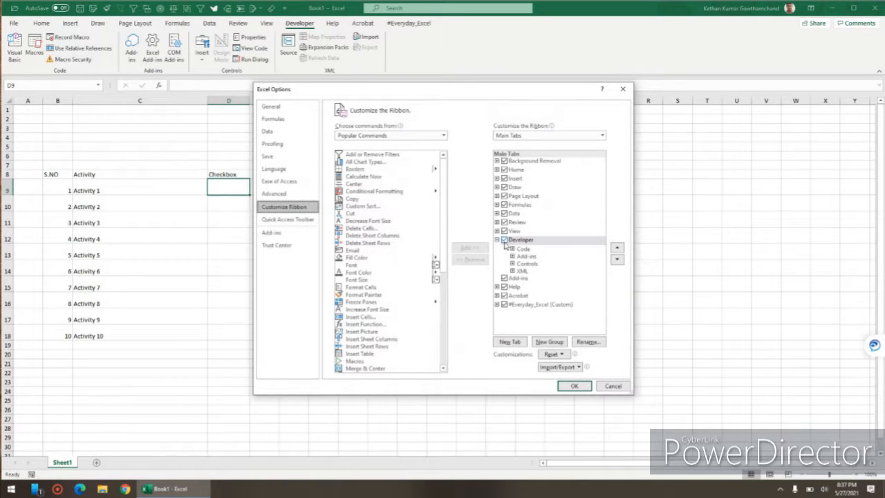
left_click(505, 240)
left_click(571, 384)
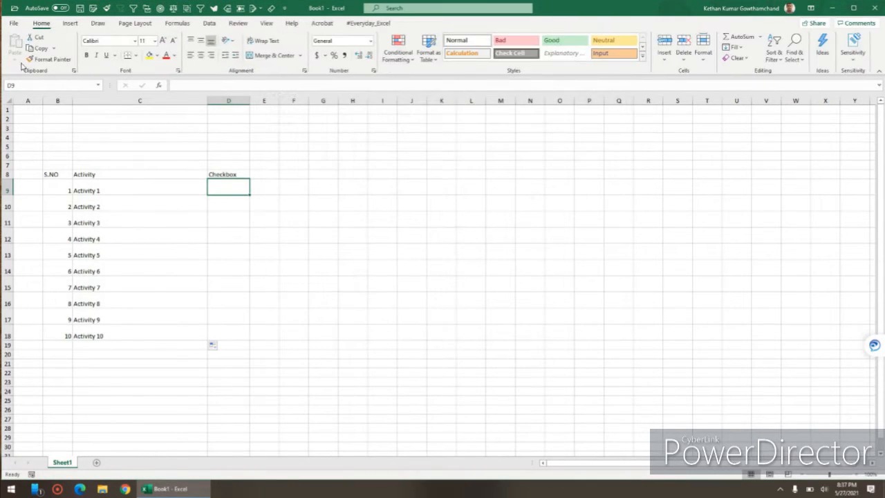
Step: Enable the Developer tab in the ribbon customization options and display its commands
right_click(322, 24)
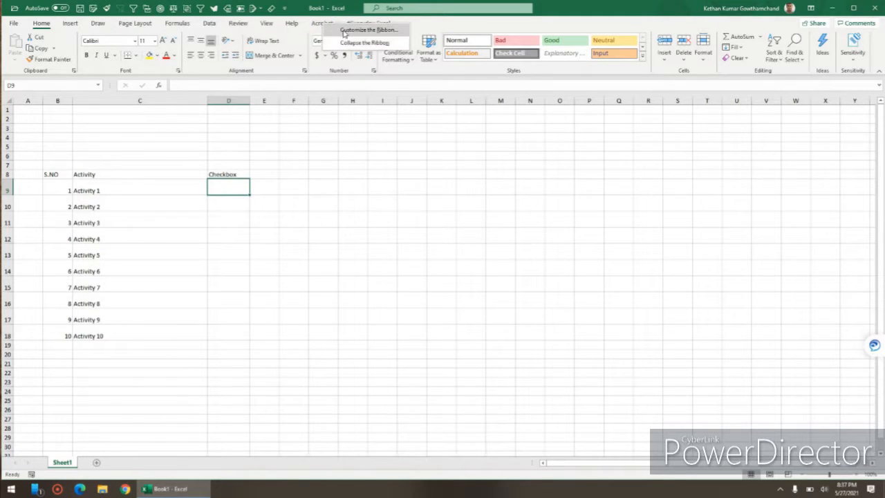
left_click(344, 31)
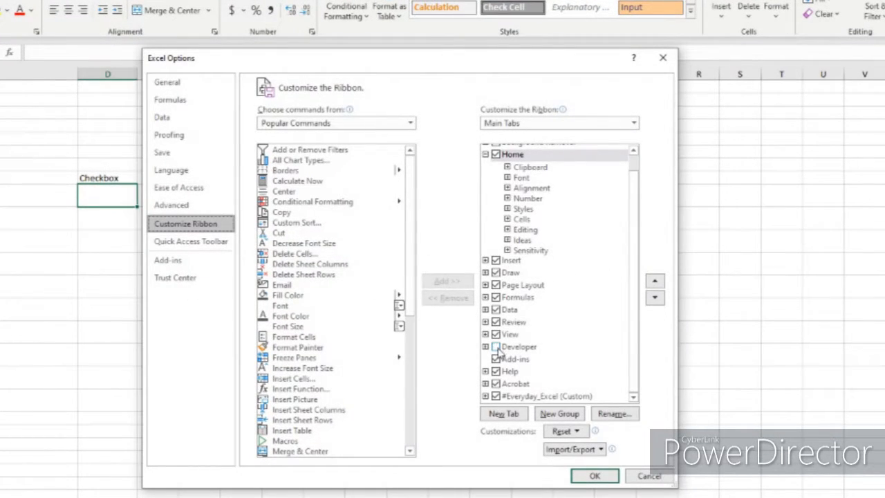
left_click(496, 346)
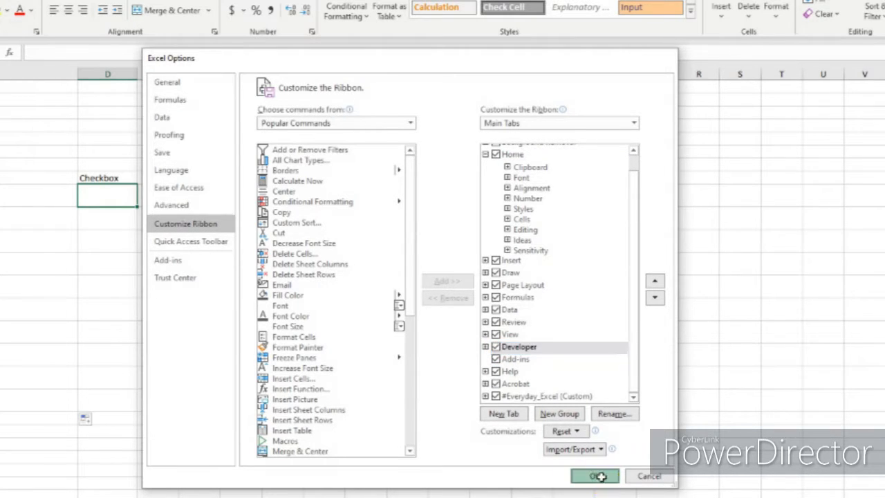
left_click(599, 480)
left_click(270, 4)
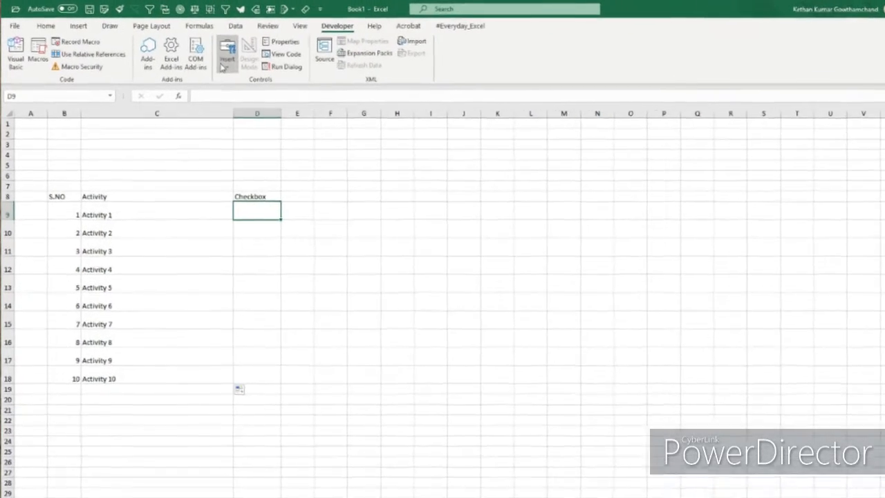
Step: Insert a Check Box form control in cell D9 and test it by ticking it
left_click(200, 50)
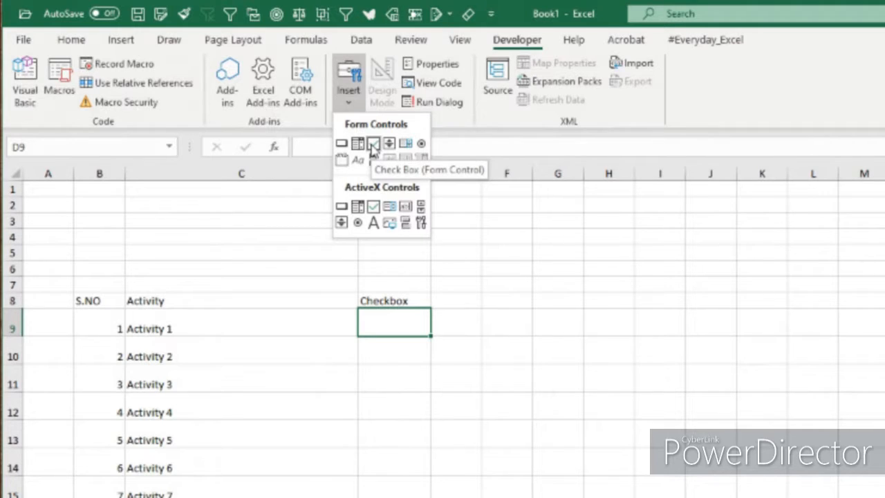
left_click(373, 144)
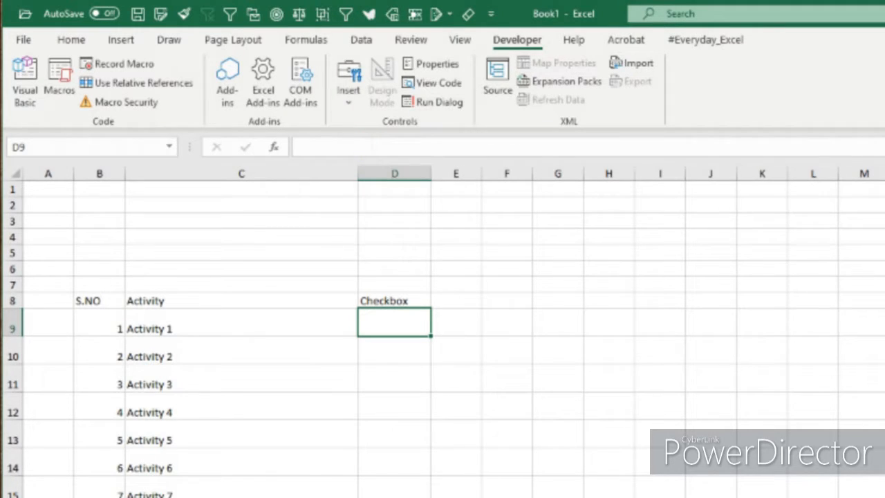
left_click(377, 314)
left_click(421, 325)
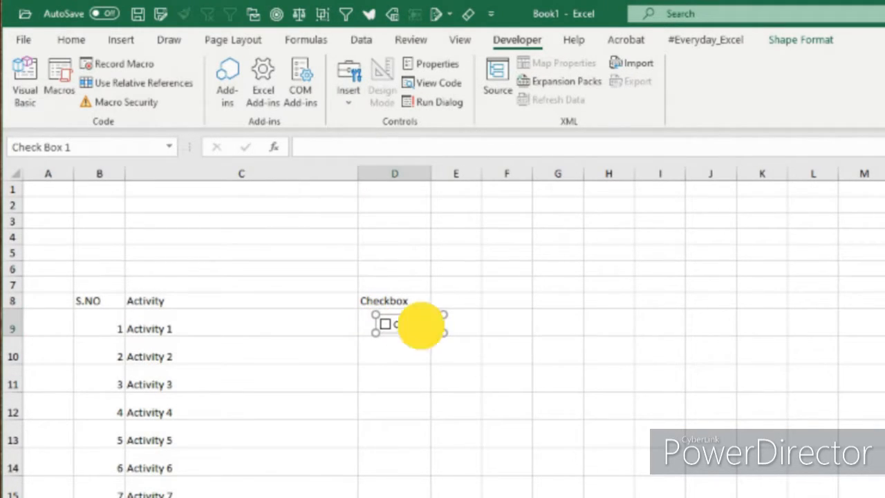
left_click(435, 354)
left_click(412, 332)
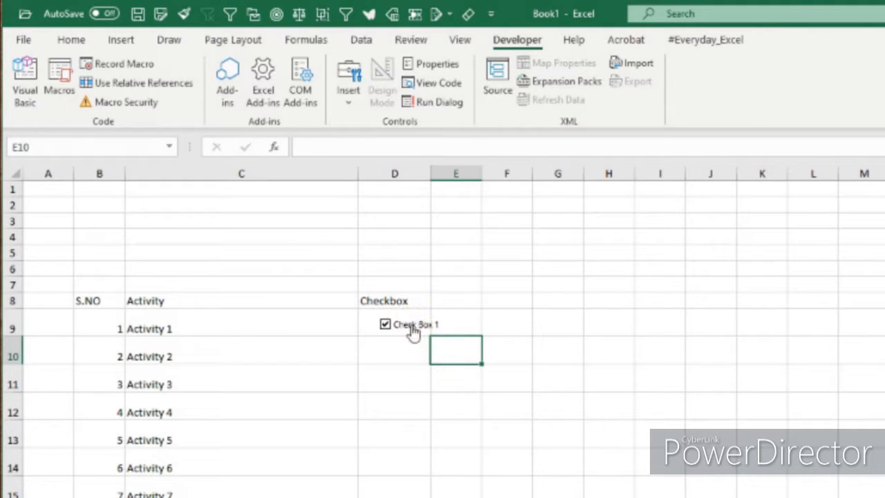
Step: Select the check box and move it to the left edge of cell D9
right_click(412, 324)
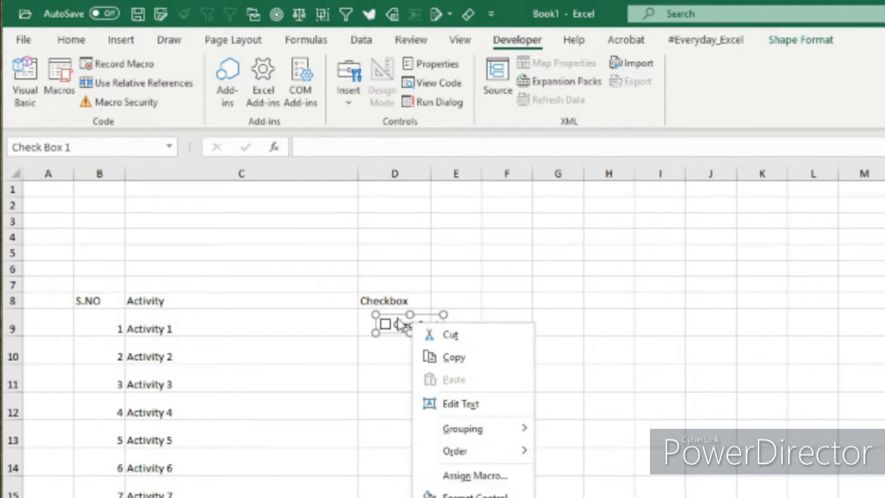
left_click(391, 319)
left_click_drag(391, 317, 371, 316)
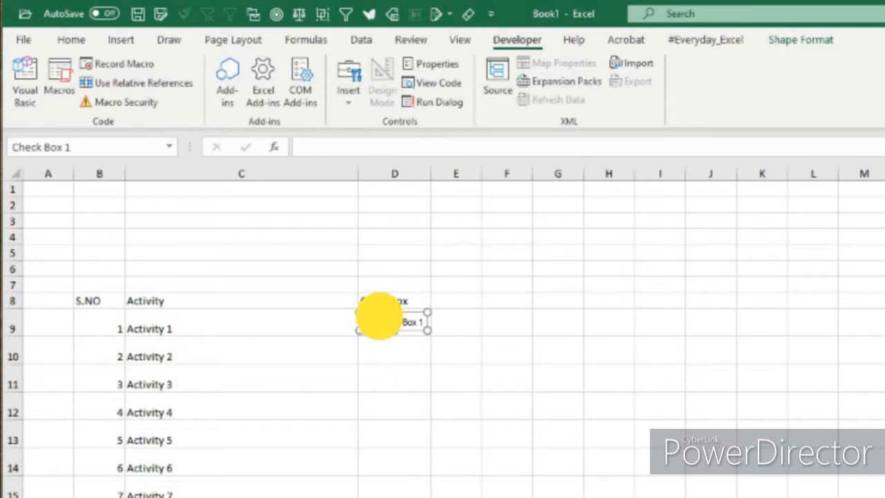
Step: Delete the check box's caption text and narrow its frame to fit within cell D9
left_click(379, 316)
left_click(430, 330)
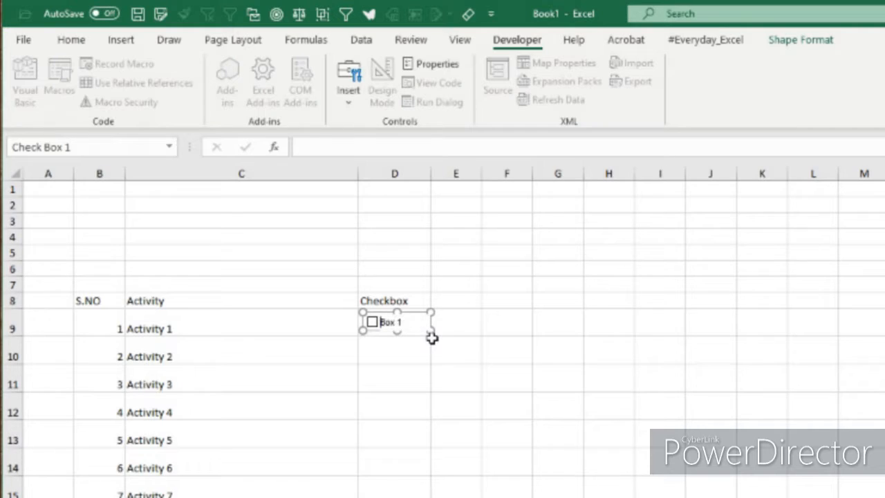
left_click_drag(430, 331, 408, 333)
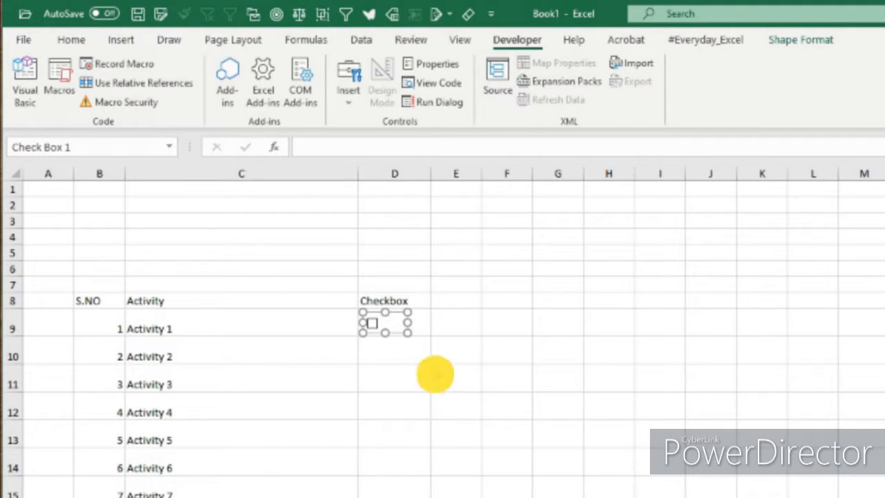
left_click(435, 371)
left_click(399, 325)
left_click(401, 323)
right_click(384, 325)
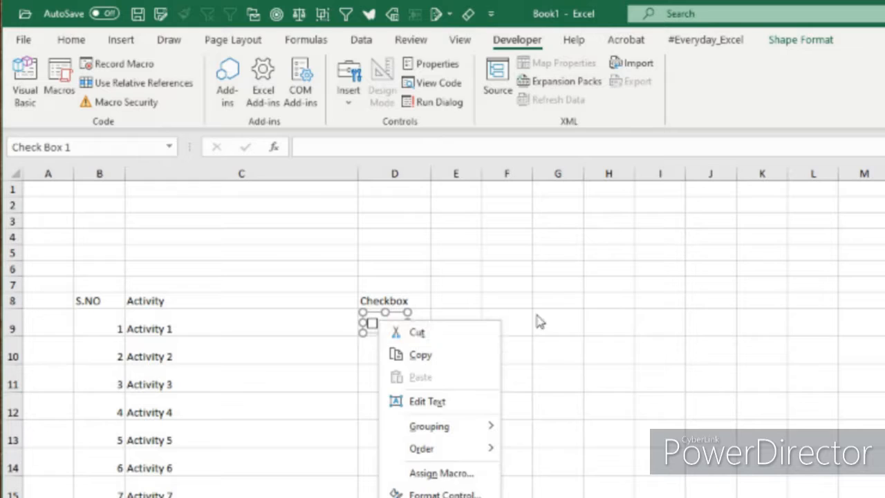
key("Escape")
left_click(410, 323)
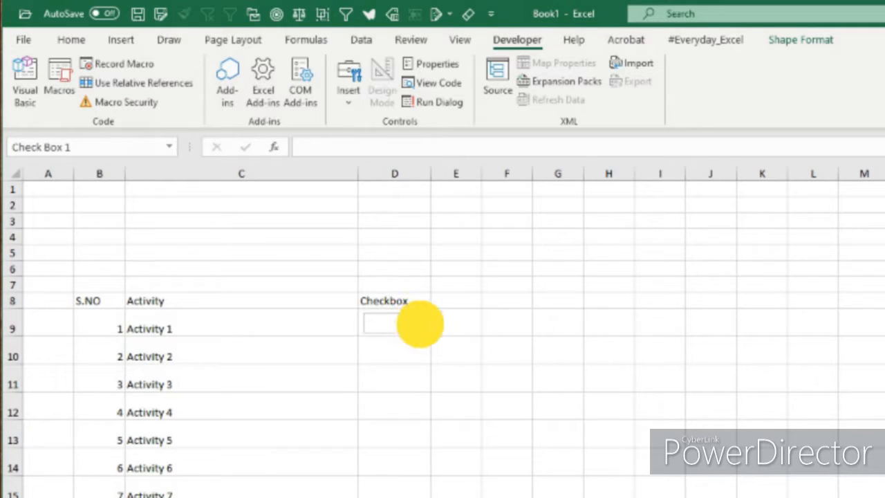
left_click(453, 424)
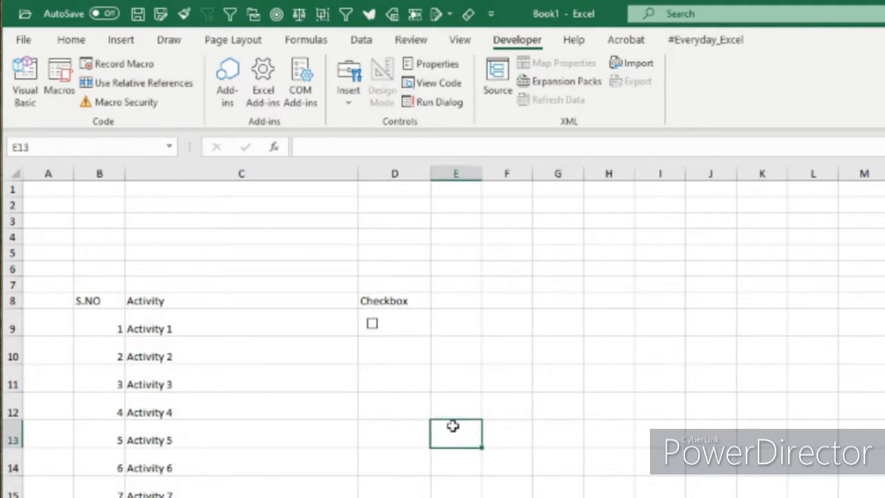
Step: Fill the check box from D9 down through D18 so every activity gets its own check box
left_click(461, 323)
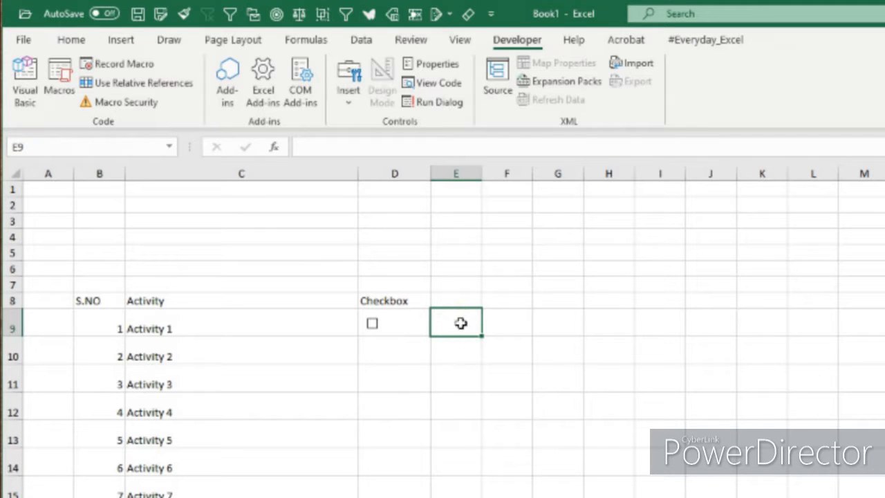
key("Left")
key("shift+Down")
key("shift+Down")
key("shift+Down")
key("shift+Down")
key("shift+Down")
key("shift+Down")
key("shift+Down")
key("shift+Down")
key("shift+Down")
key("shift+Down")
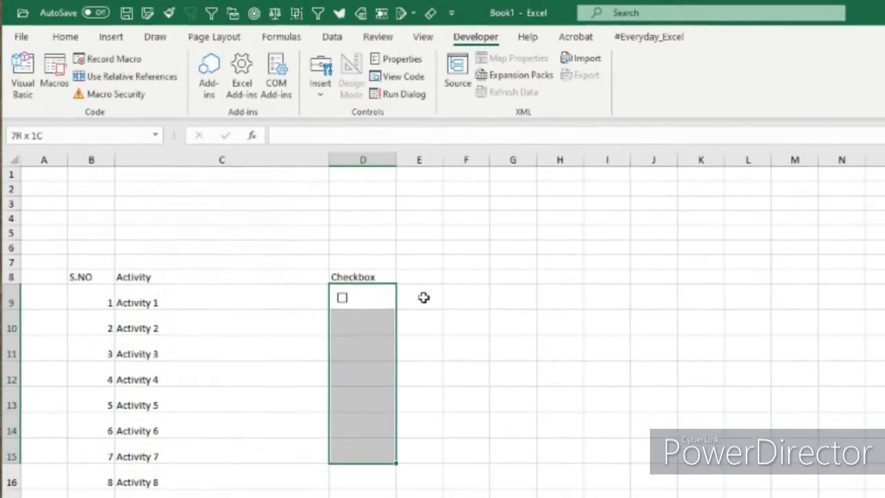
key("shift+Up")
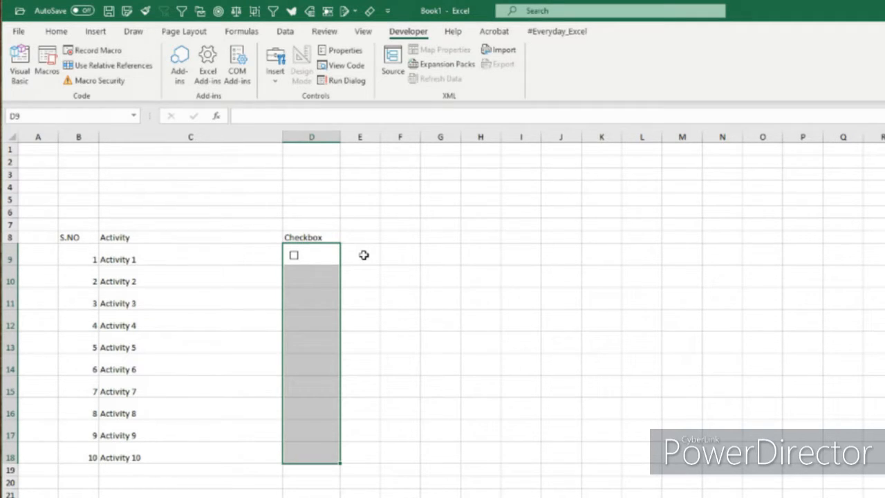
key("ctrl+d")
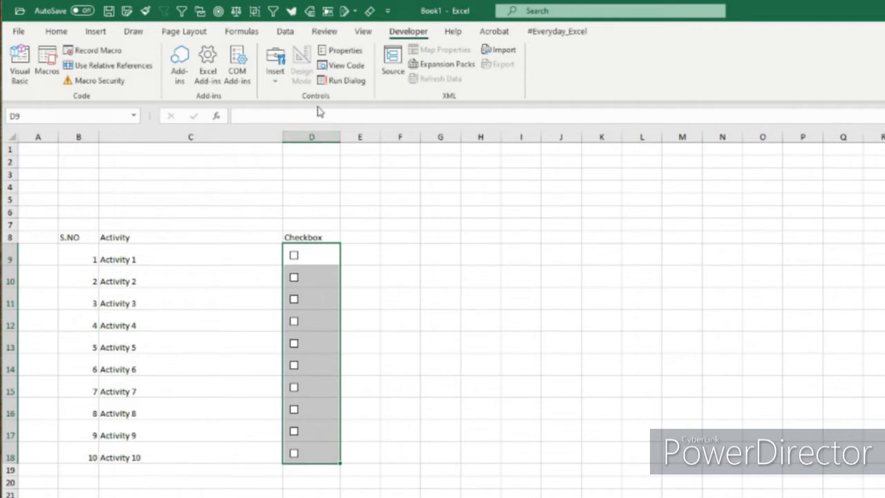
left_click(440, 364)
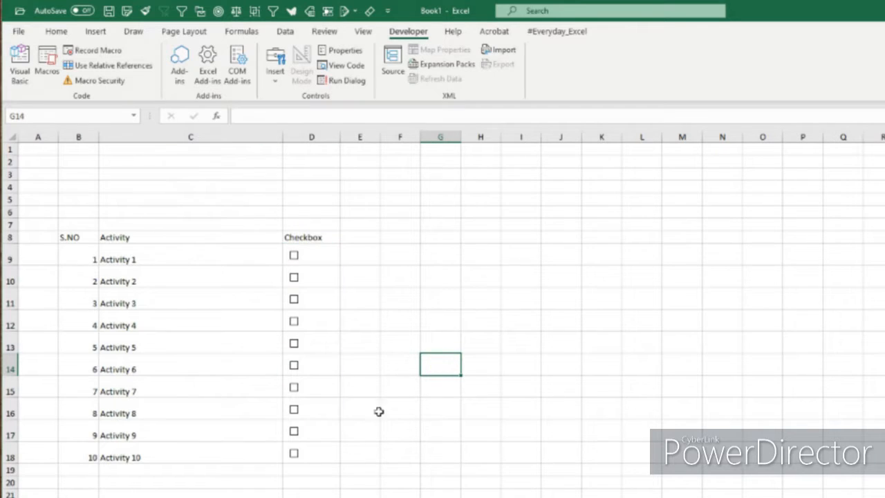
Step: Test the copied check boxes by ticking and clearing several of them, leaving only Activity 1 ticked
left_click(302, 265)
left_click(297, 300)
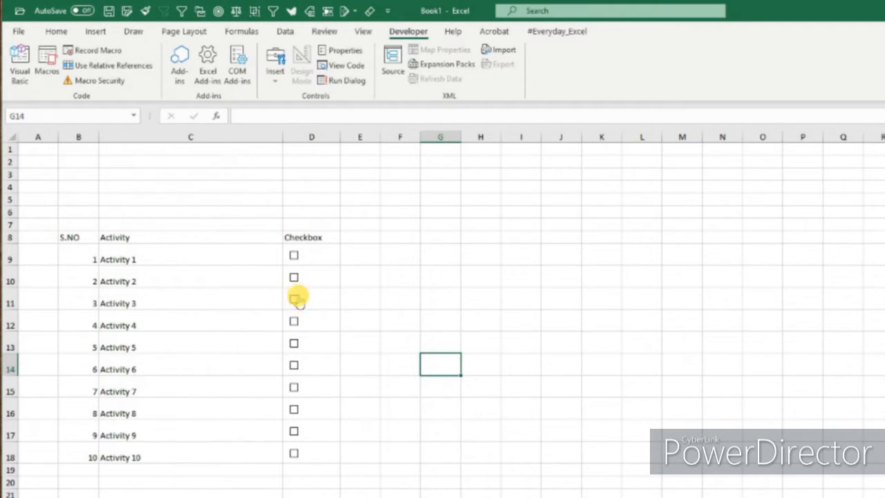
left_click(296, 388)
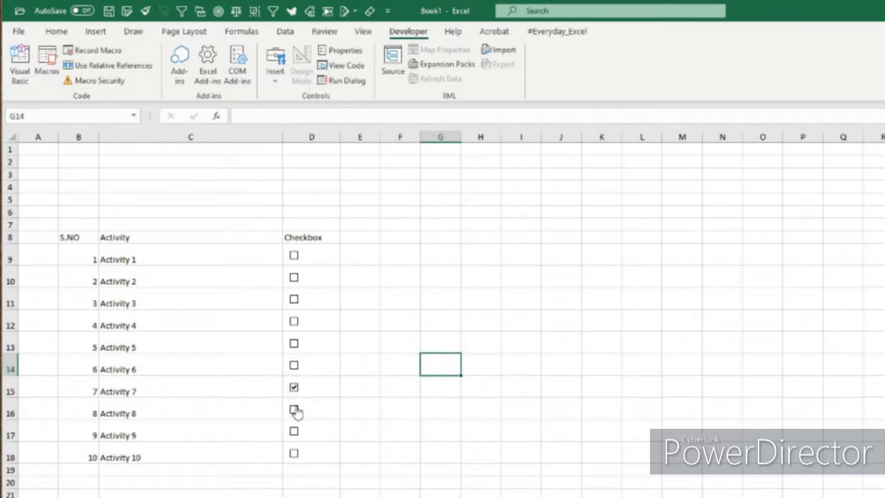
left_click(294, 410)
left_click(296, 410)
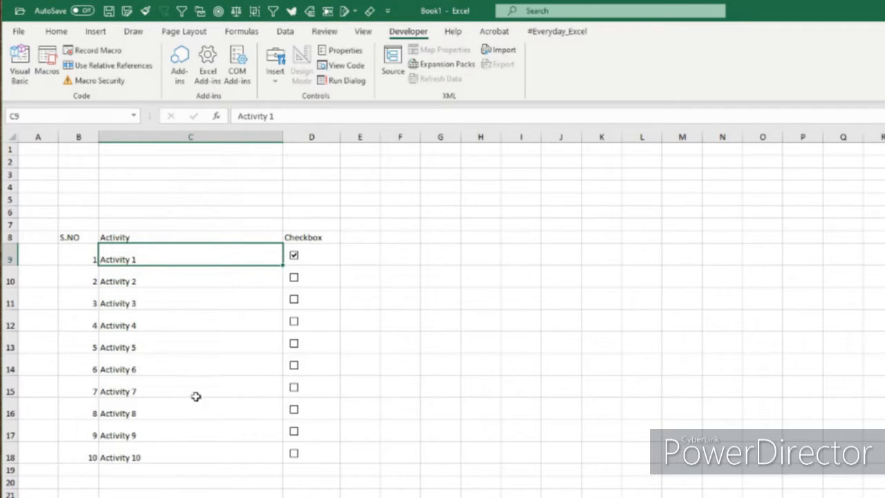
Step: Select the activities in C9:C18, and clear and re-tick the Activity 1 check box
left_click_drag(159, 443, 162, 253)
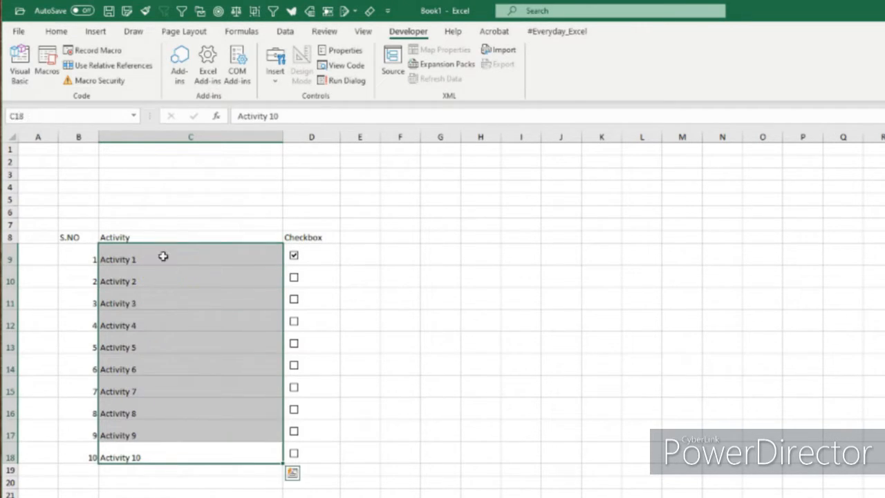
left_click(295, 255)
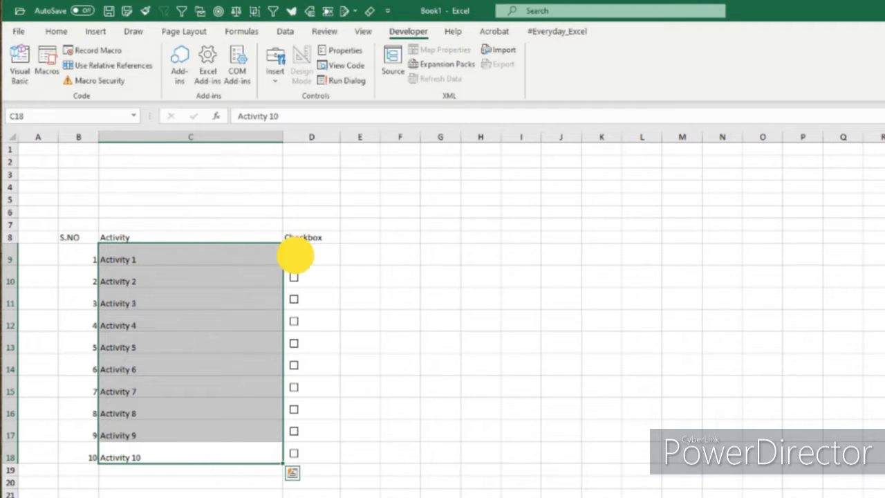
left_click(295, 256)
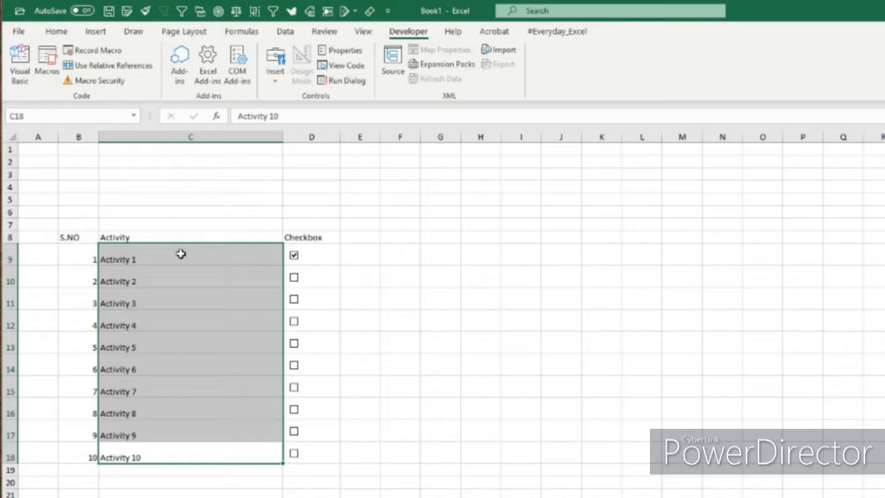
left_click(224, 258)
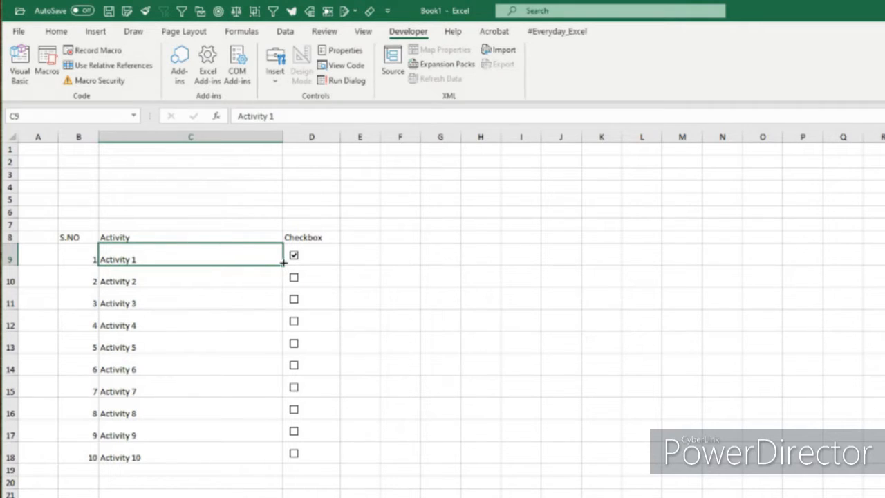
left_click(602, 261)
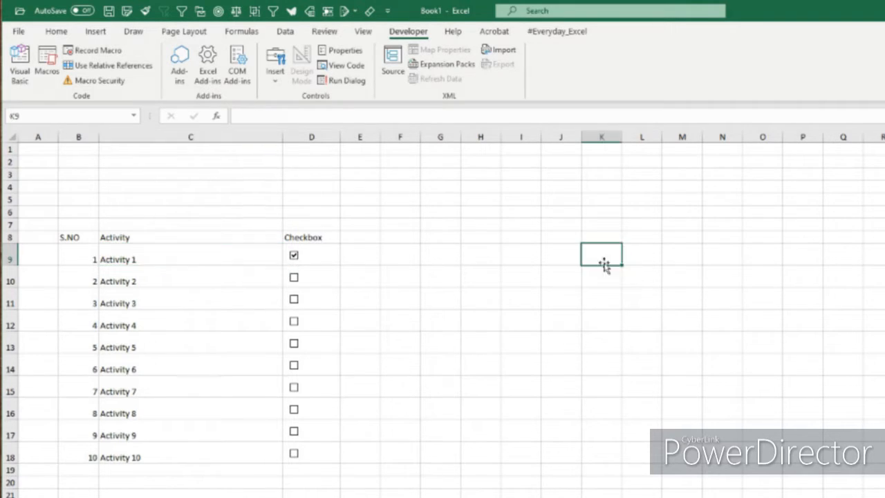
Step: Link the Activity 1 check box to cell E9 in its control format settings
right_click(292, 255)
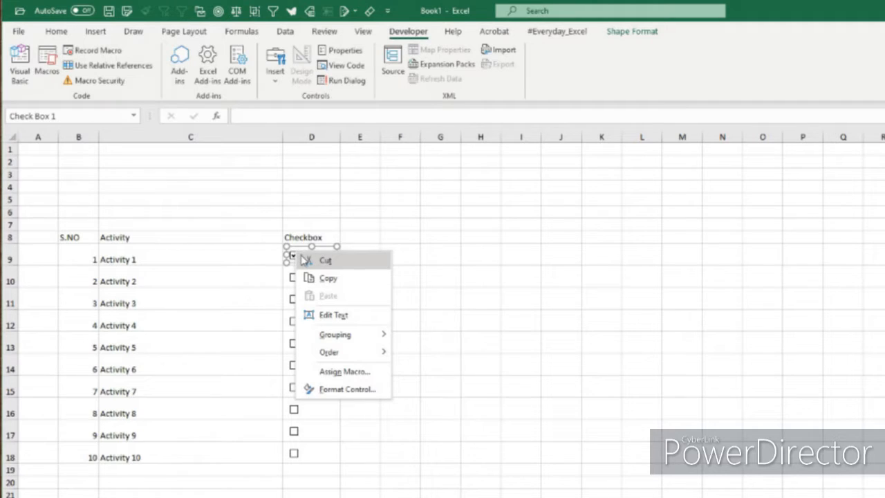
left_click(335, 389)
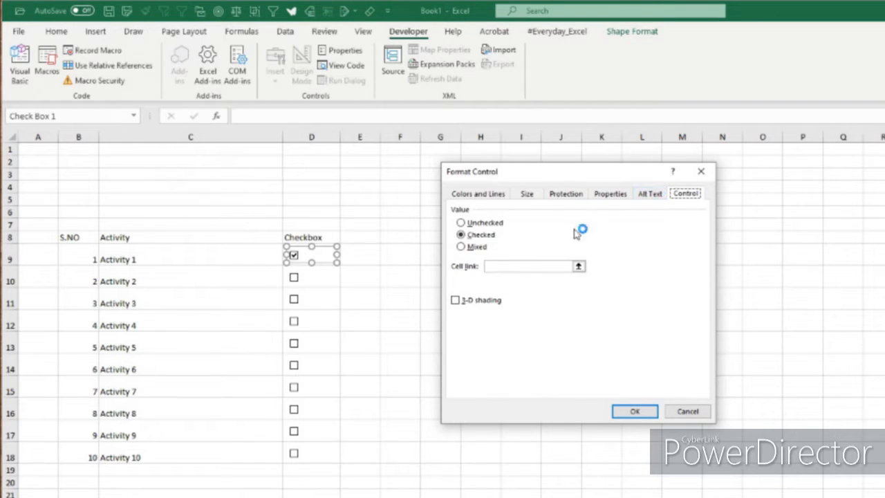
left_click(685, 196)
left_click(497, 267)
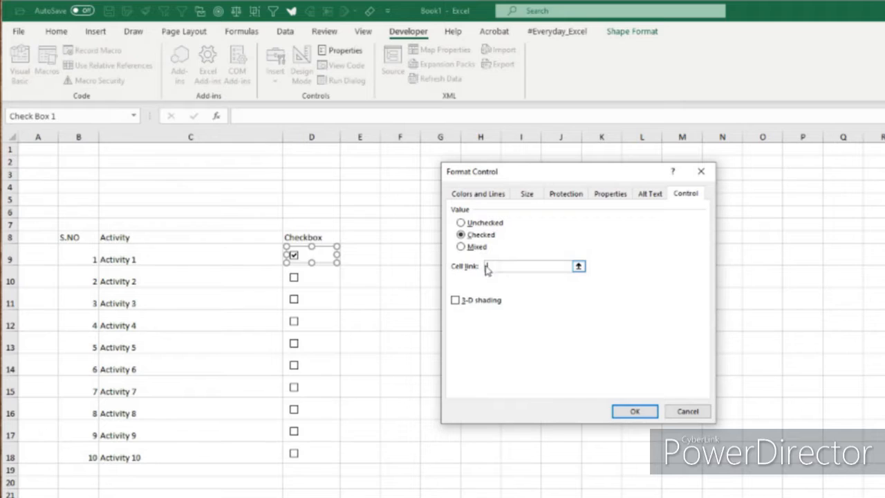
left_click(361, 255)
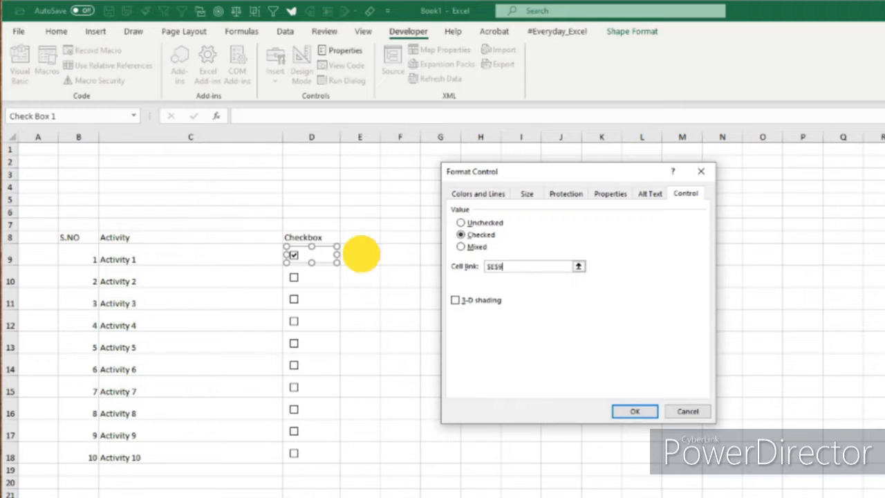
left_click(634, 411)
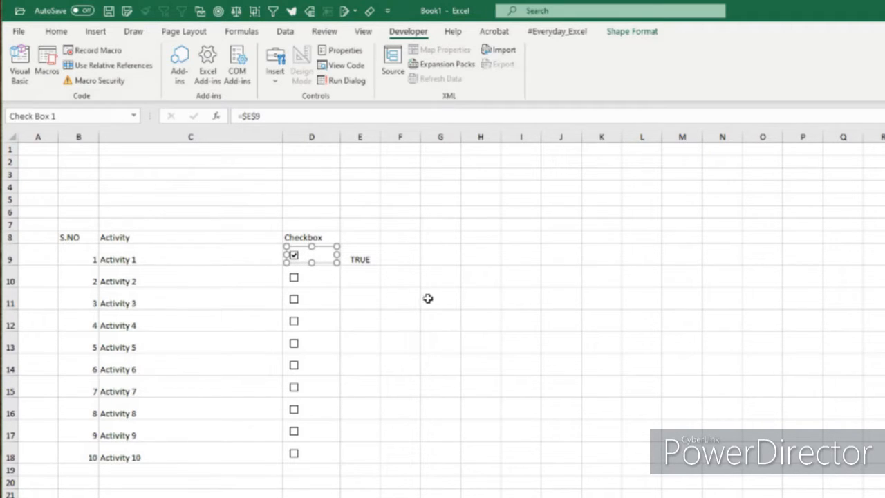
Step: Link the remaining check boxes in D10:D18 to the adjacent cells in column E
left_click(322, 284)
left_click(315, 282)
right_click(322, 281)
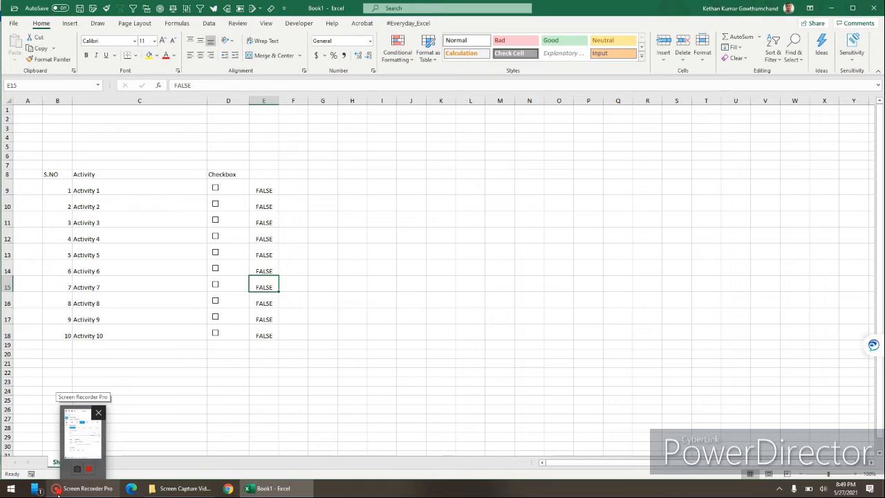
Step: Start a formula-based conditional formatting rule for activities C9:C18 with the formula =E9=TRUE
left_click_drag(150, 185, 132, 336)
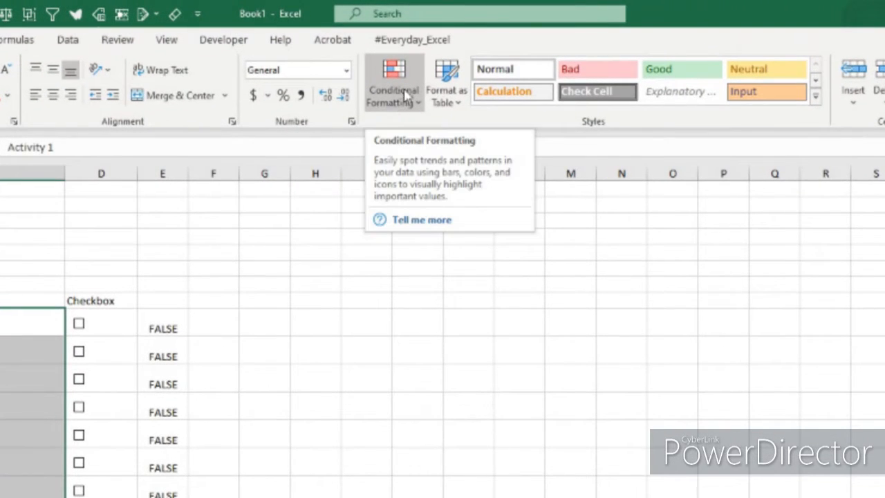
left_click(407, 96)
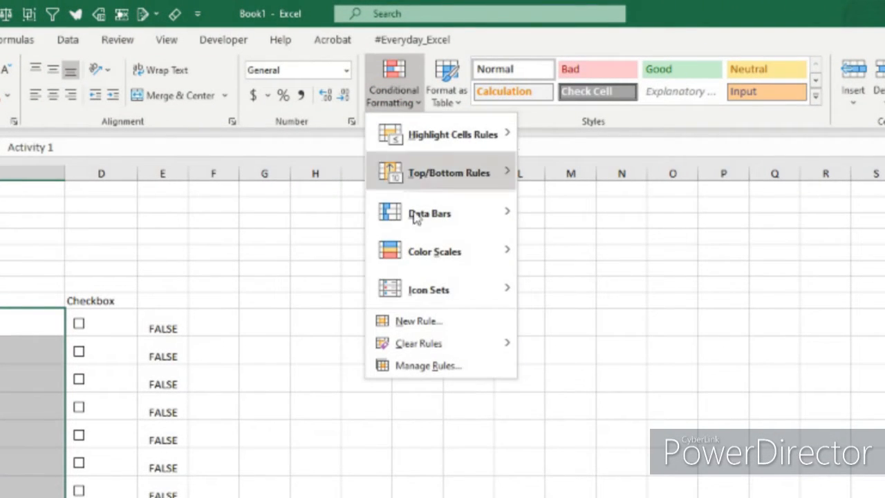
left_click(416, 327)
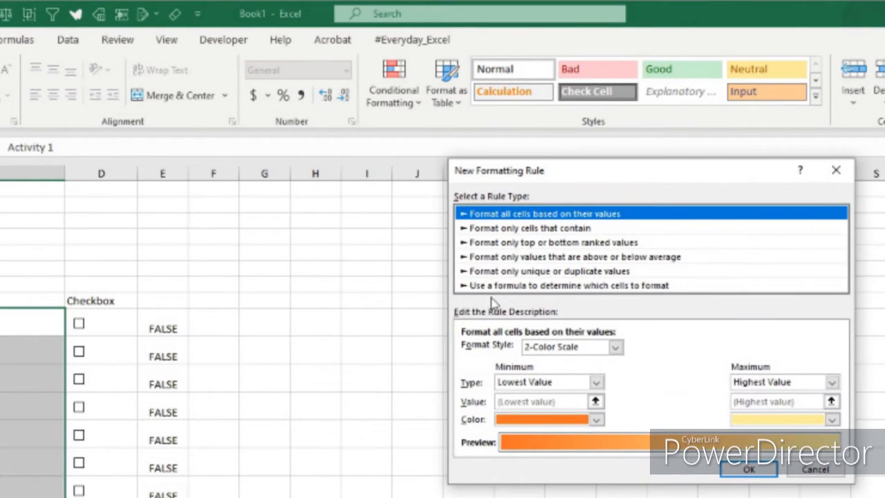
left_click(502, 286)
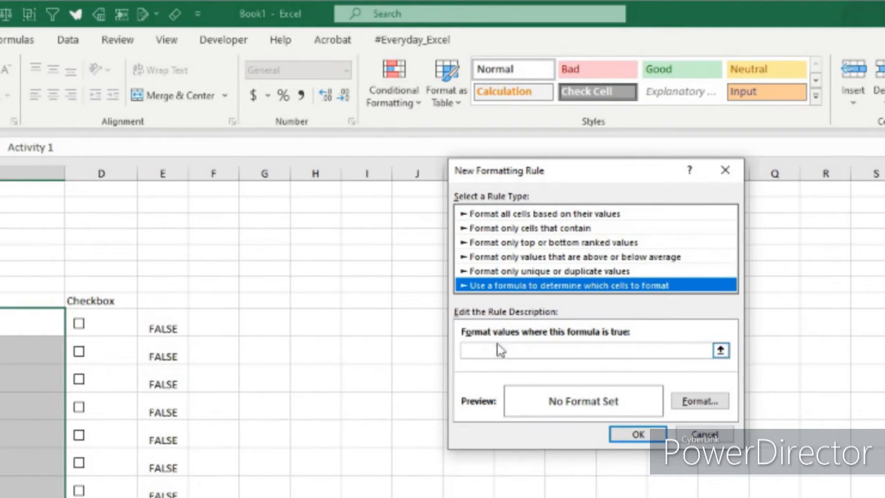
left_click(528, 352)
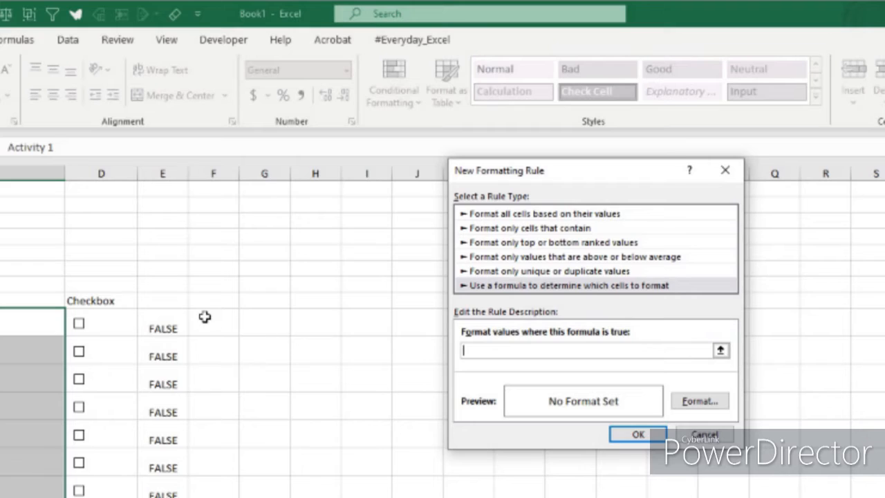
left_click(208, 324)
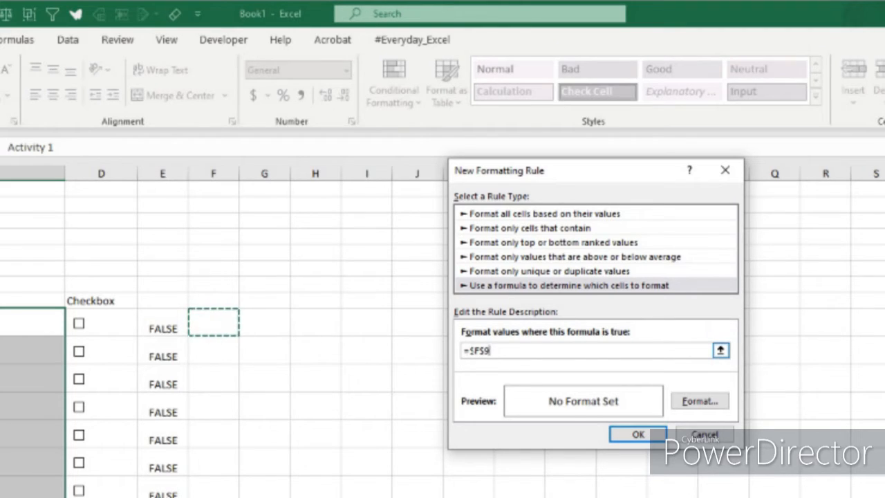
left_click(173, 326)
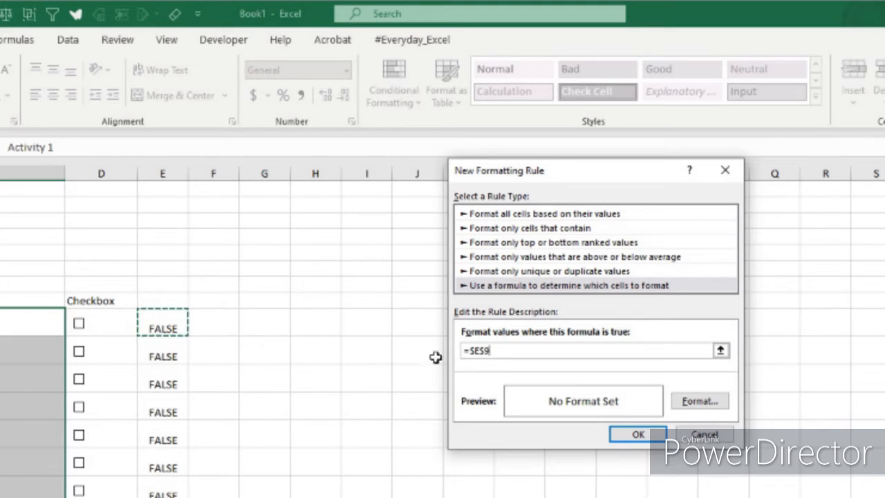
left_click(471, 351)
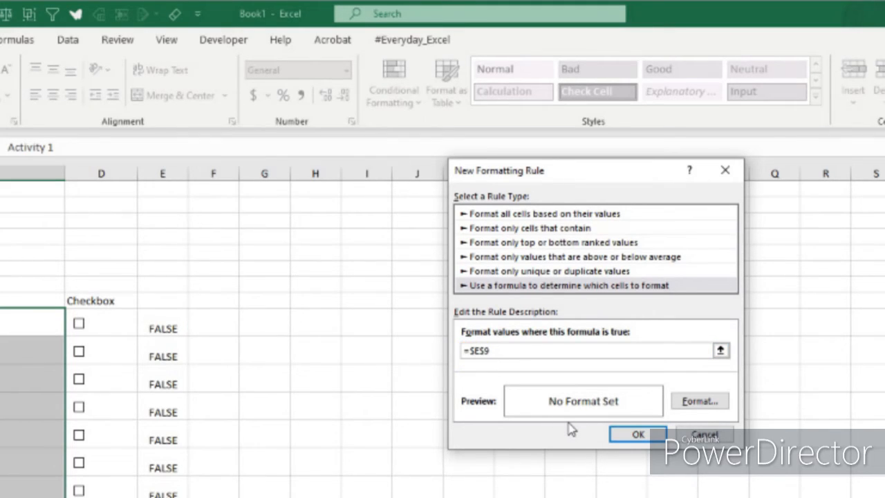
left_click(480, 350)
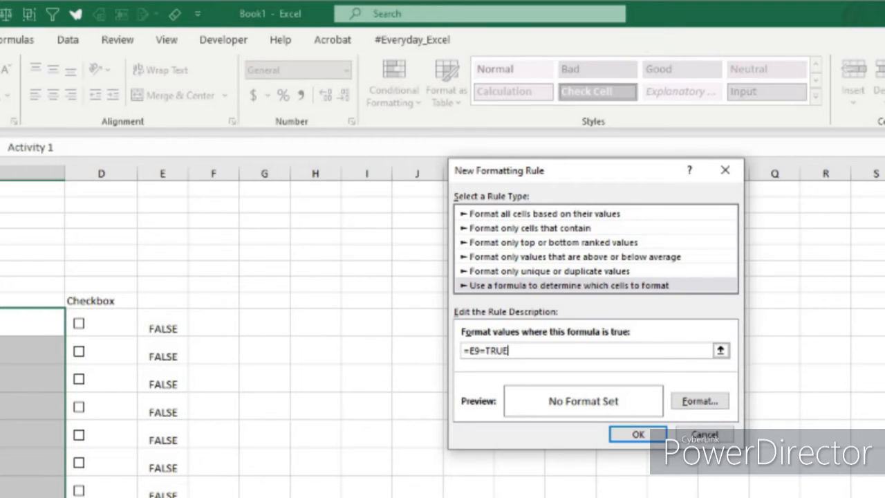
Step: Give the rule strikethrough text and a light green fill, and apply it to the selected activities
left_click(700, 401)
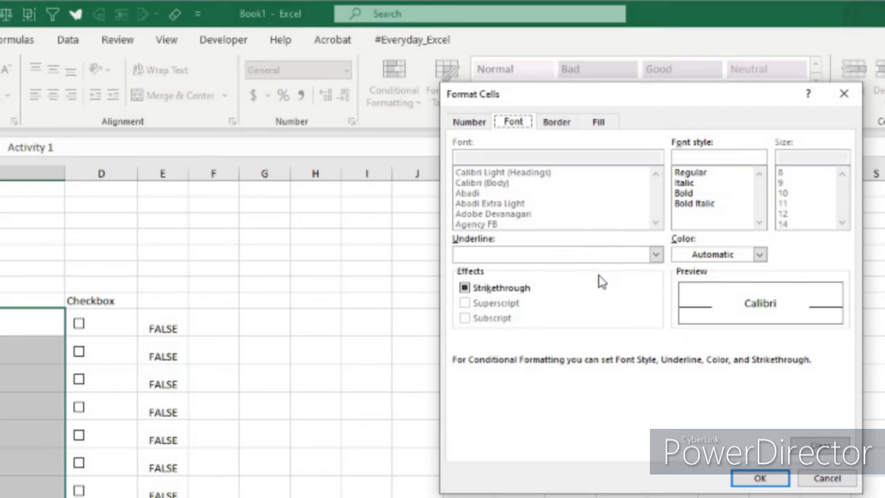
left_click(475, 292)
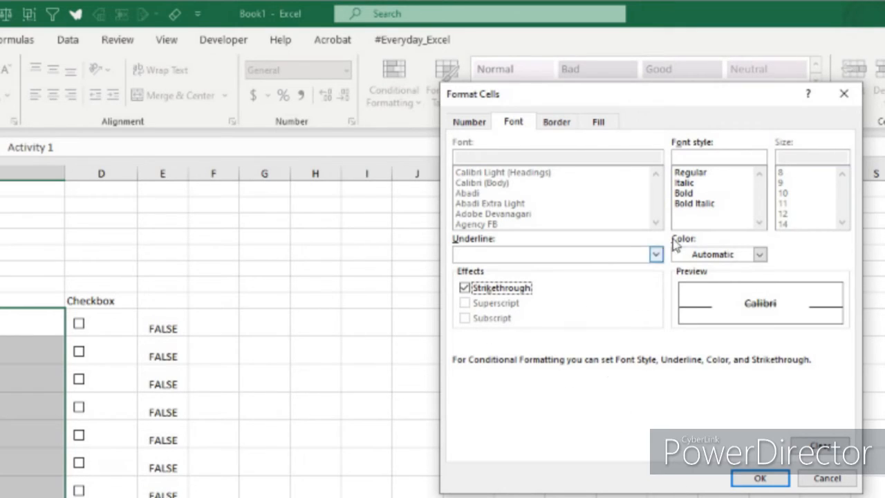
left_click(595, 124)
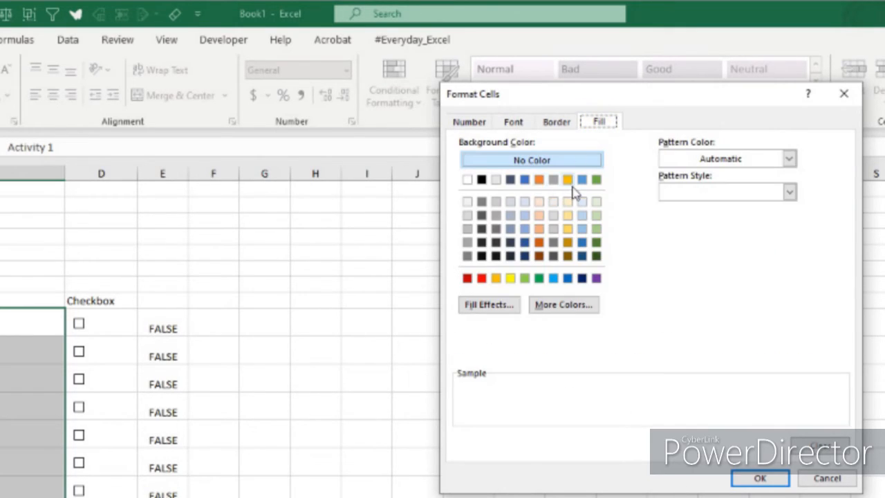
left_click(523, 278)
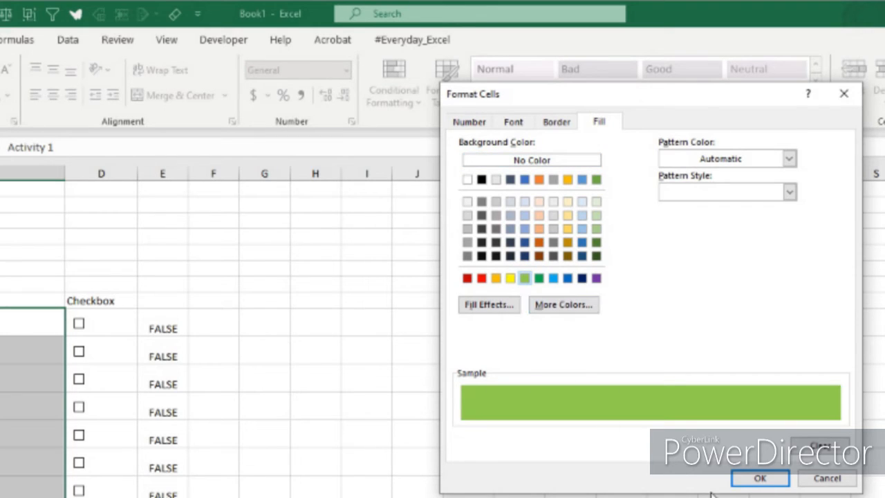
left_click(760, 478)
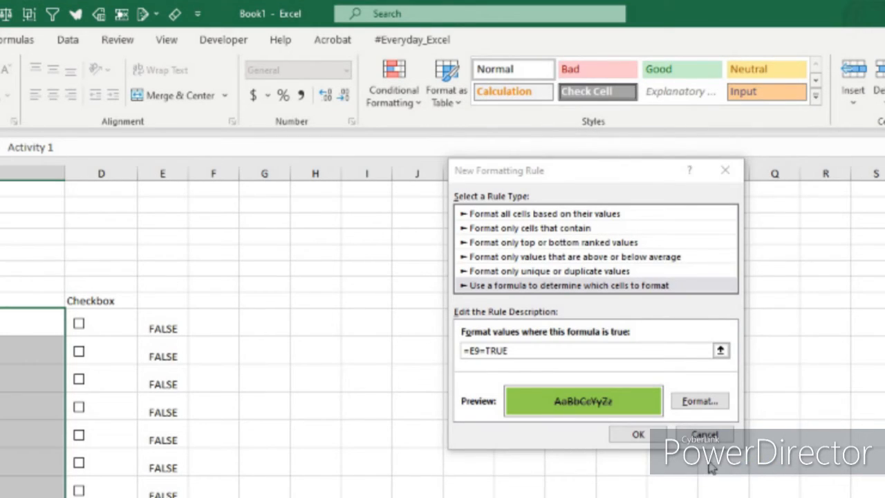
left_click(634, 434)
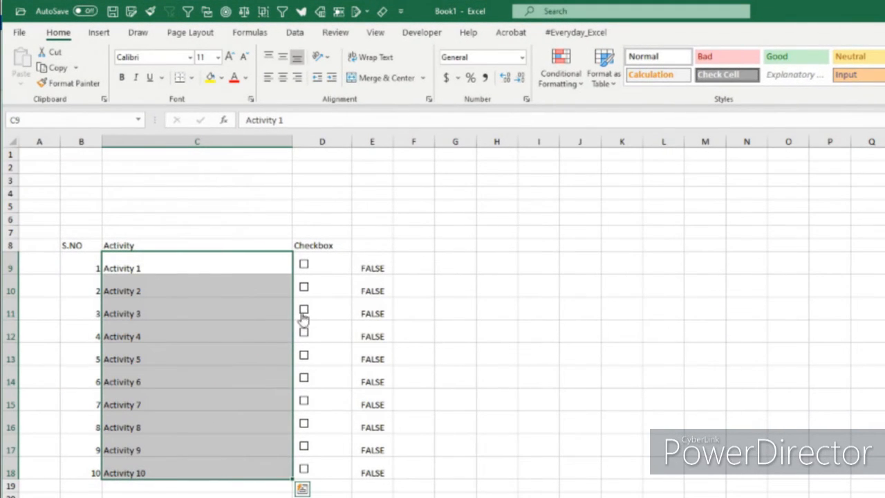
Step: Tick the check boxes for Activity 1, Activity 4 and Activity 8 to test the conditional formatting
left_click(304, 265)
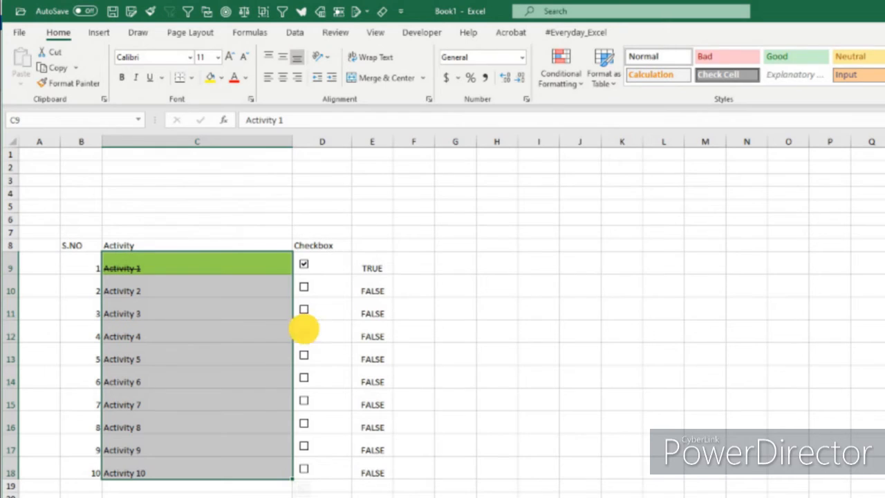
left_click(304, 332)
left_click(305, 423)
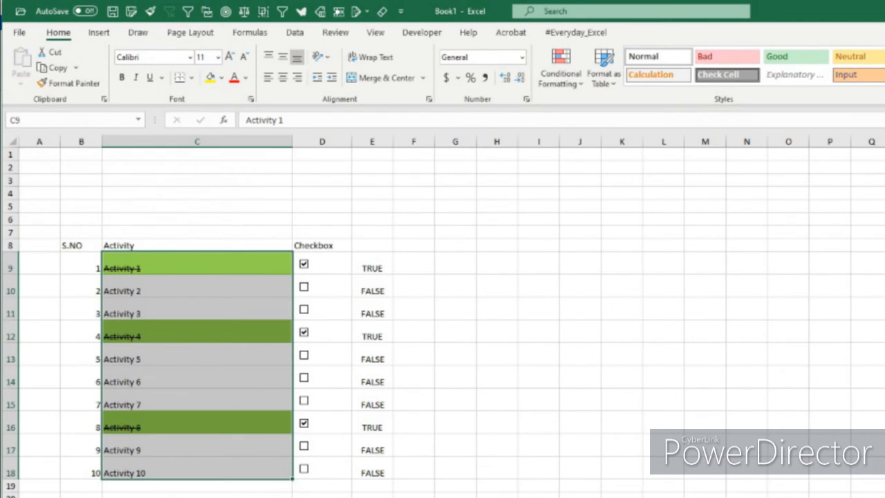
left_click(397, 268)
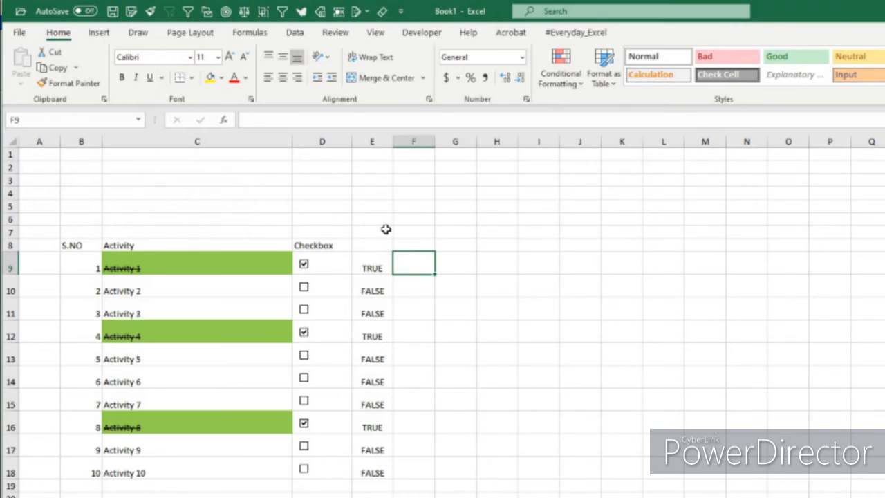
Step: Hide column E, which holds the linked TRUE/FALSE values
right_click(379, 142)
left_click(423, 352)
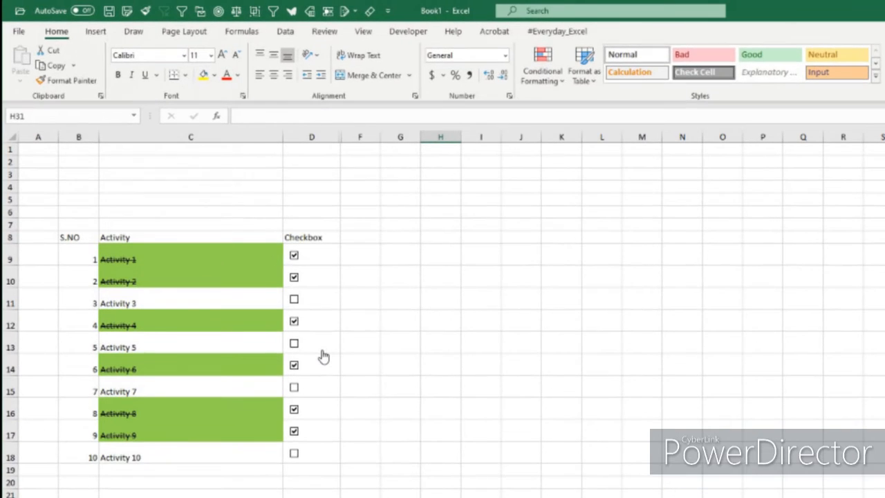
left_click(400, 366)
Step: Apply the Check Cell style to the header cells B8:D8 and centre their text horizontally
left_click_drag(72, 237, 322, 238)
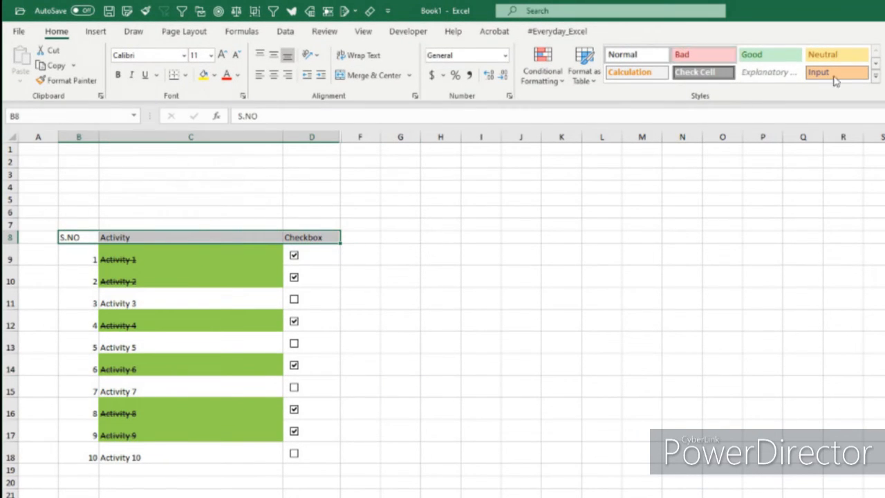
left_click(875, 78)
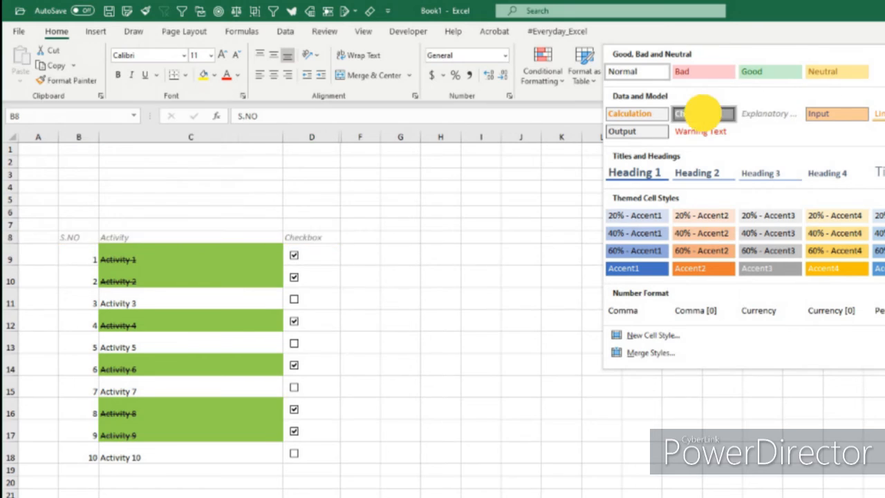
left_click(681, 115)
left_click(274, 76)
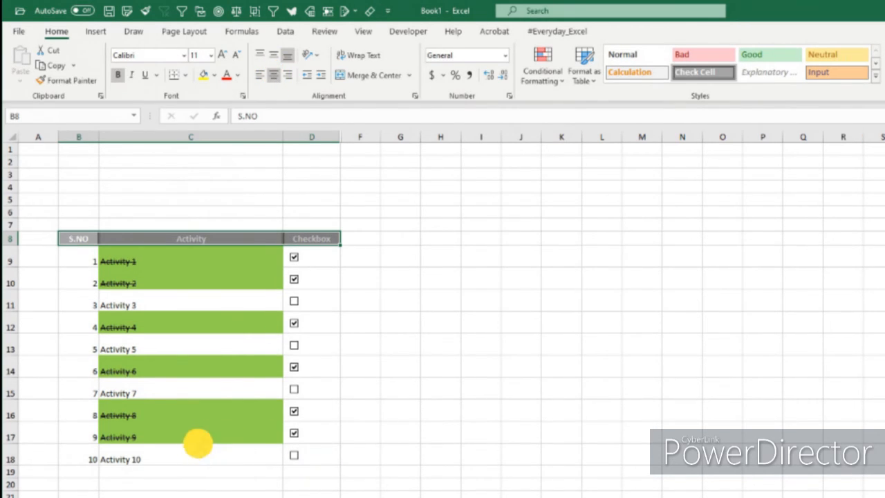
Step: Tick the Activity 10 check box and add all borders to the checklist rows B9:D18
left_click(331, 461)
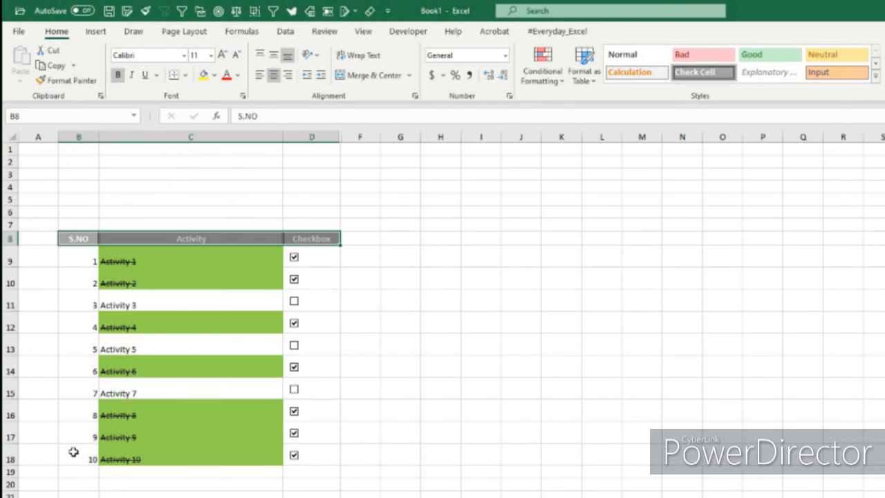
left_click_drag(73, 451, 308, 238)
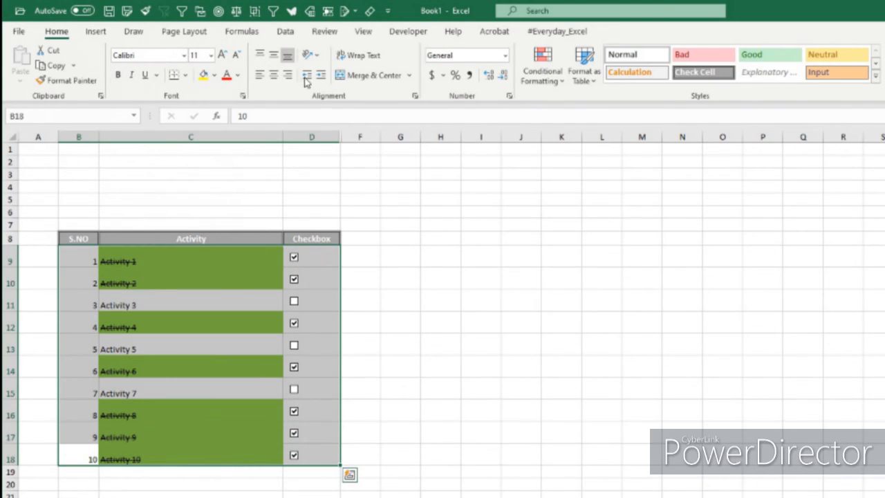
left_click(185, 76)
left_click(183, 200)
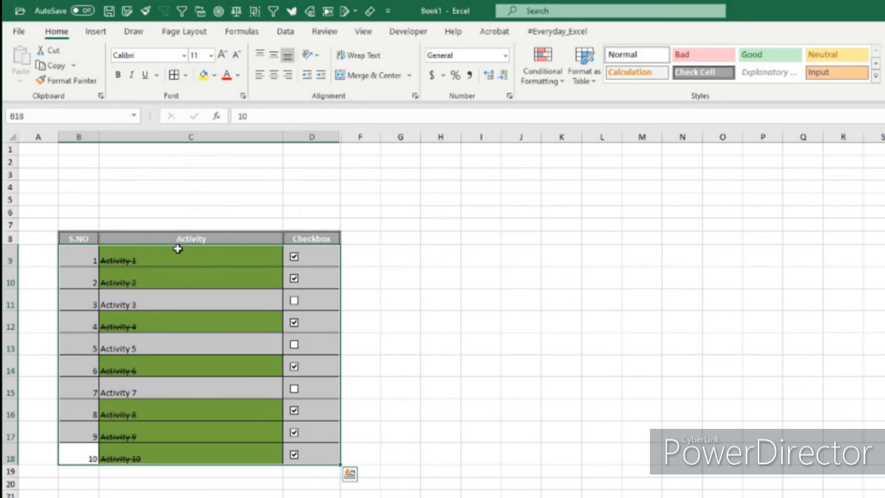
Step: Middle-align the activity names in C9:C18 vertically and make column C narrower
left_click(109, 448)
left_click_drag(186, 257, 162, 458)
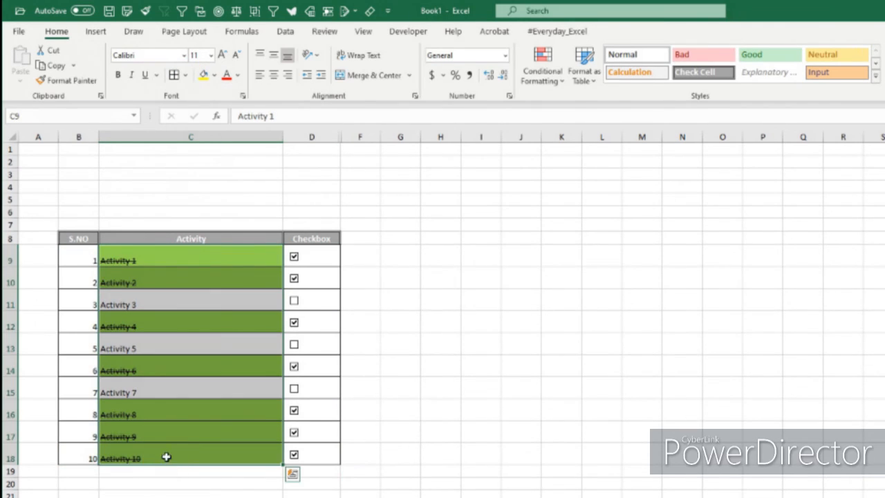
left_click(273, 59)
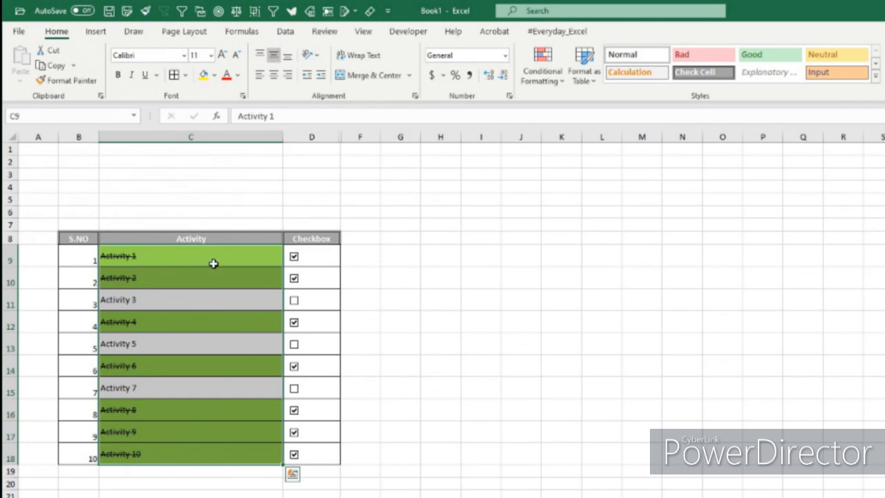
left_click_drag(283, 133, 258, 130)
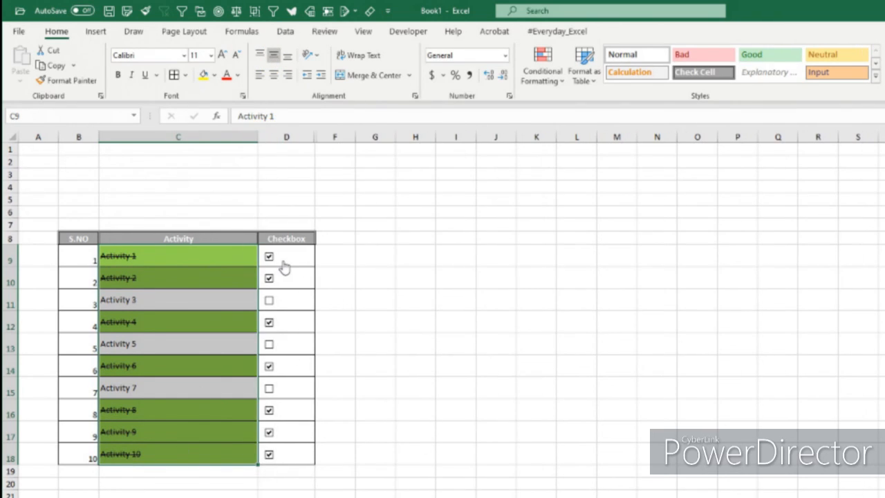
left_click(367, 264)
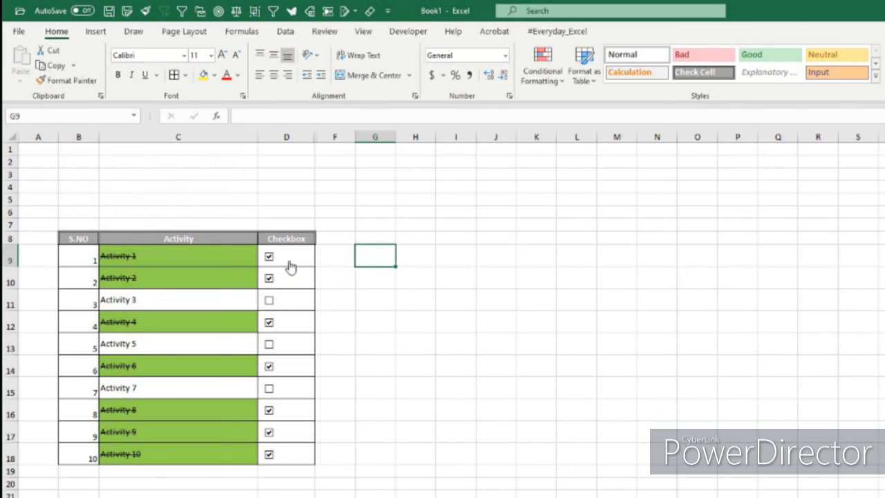
Step: Centre the serial numbers in B9:B18 both vertically and horizontally
left_click_drag(80, 258, 73, 453)
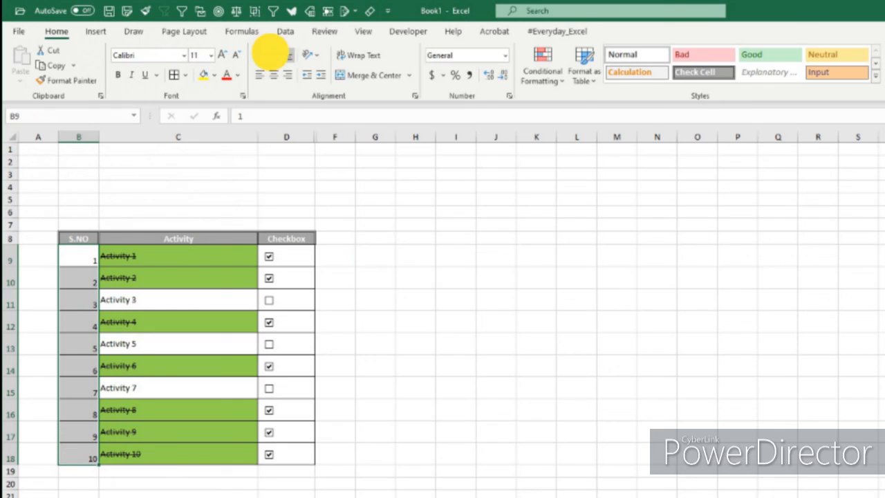
left_click(274, 76)
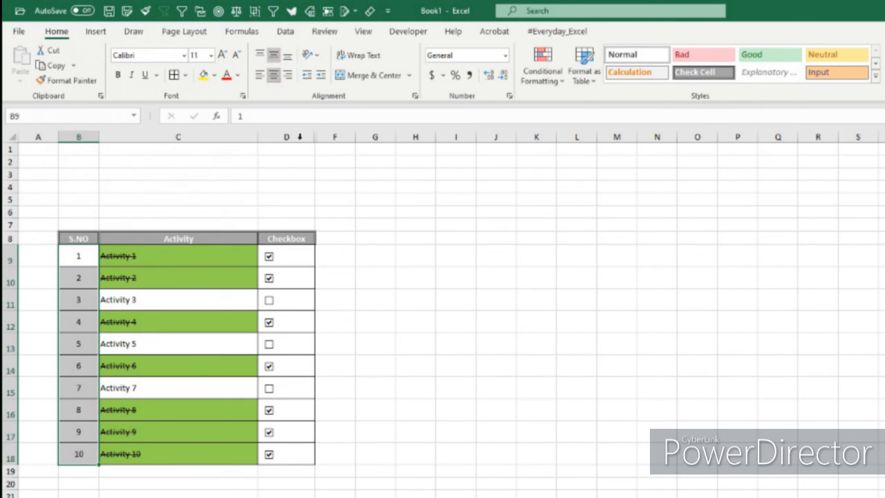
left_click(477, 381)
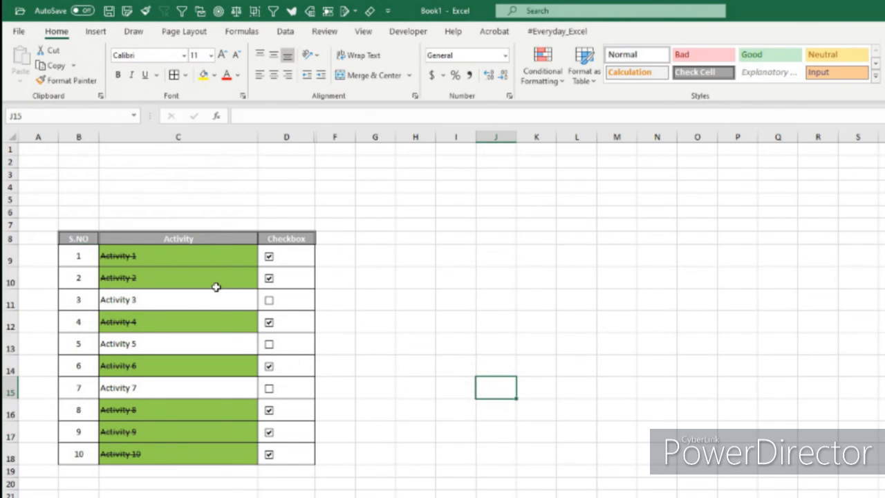